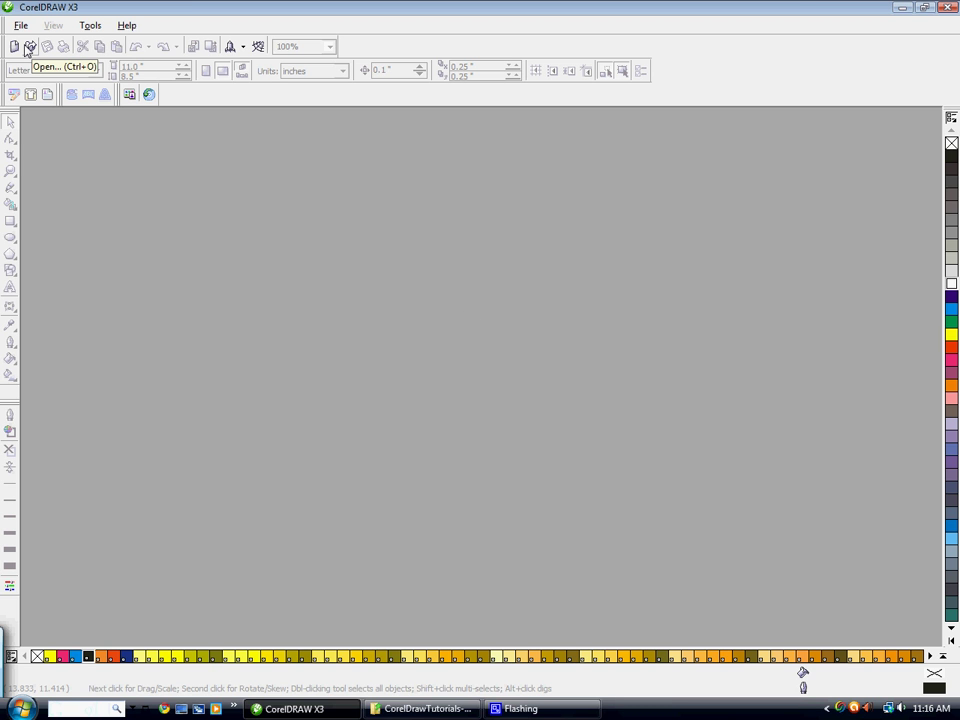
Step: Open the Football2 drawing from the ArtforTutorials folder
click(27, 48)
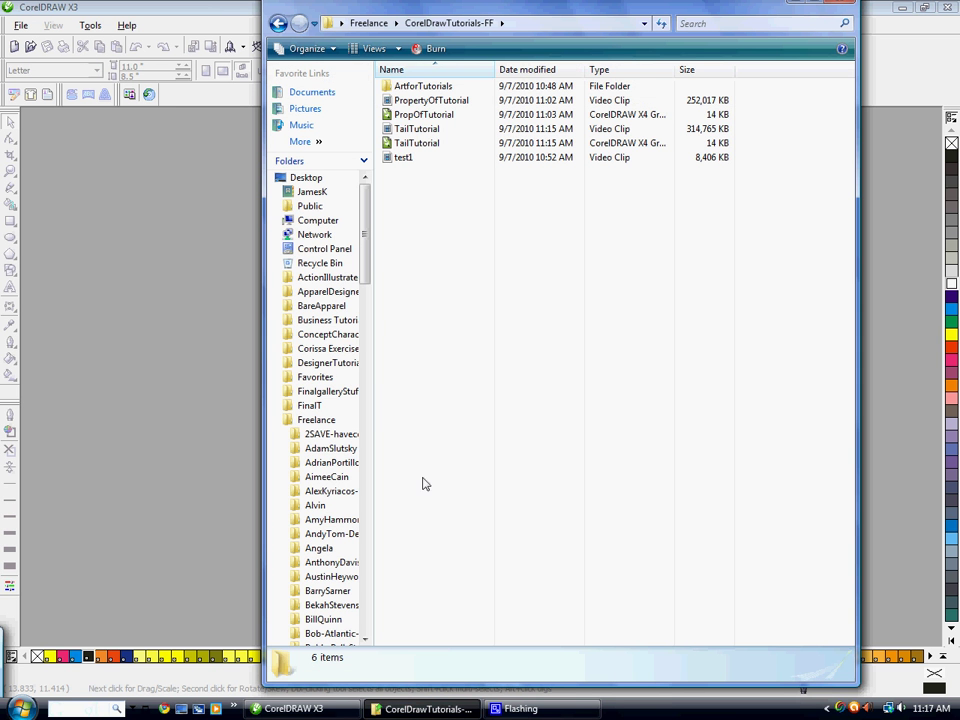
double_click(399, 86)
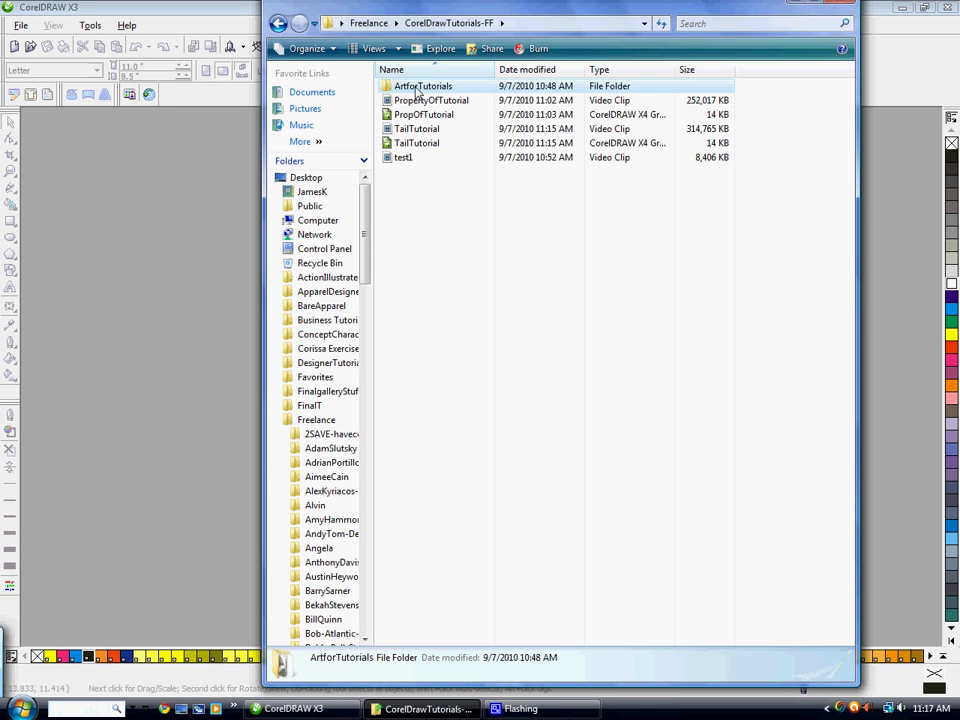
click(412, 143)
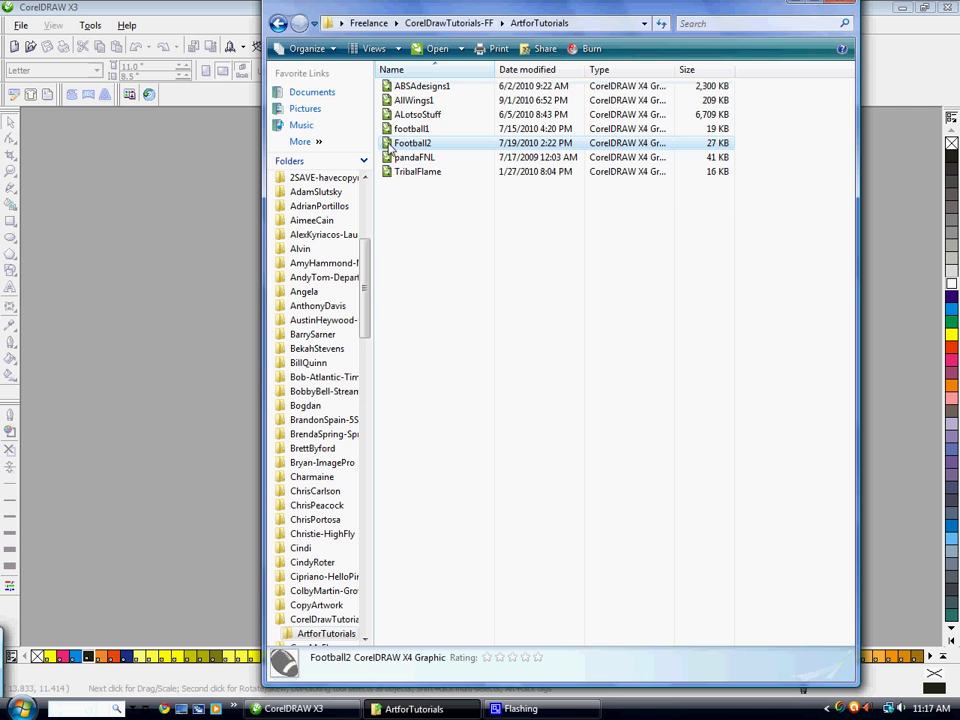
Step: Open Football2 and shift the football slightly on the page
double_click(388, 147)
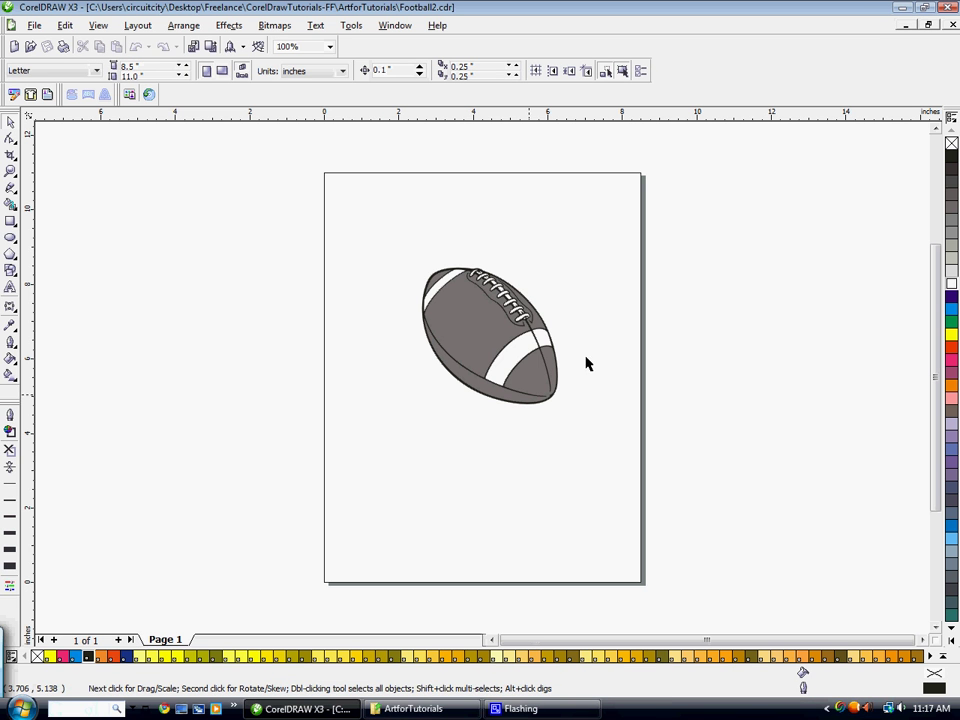
mouse_move(507, 327)
mouse_down()
mouse_move(460, 413)
mouse_move(474, 370)
mouse_move(465, 369)
mouse_up()
click(570, 368)
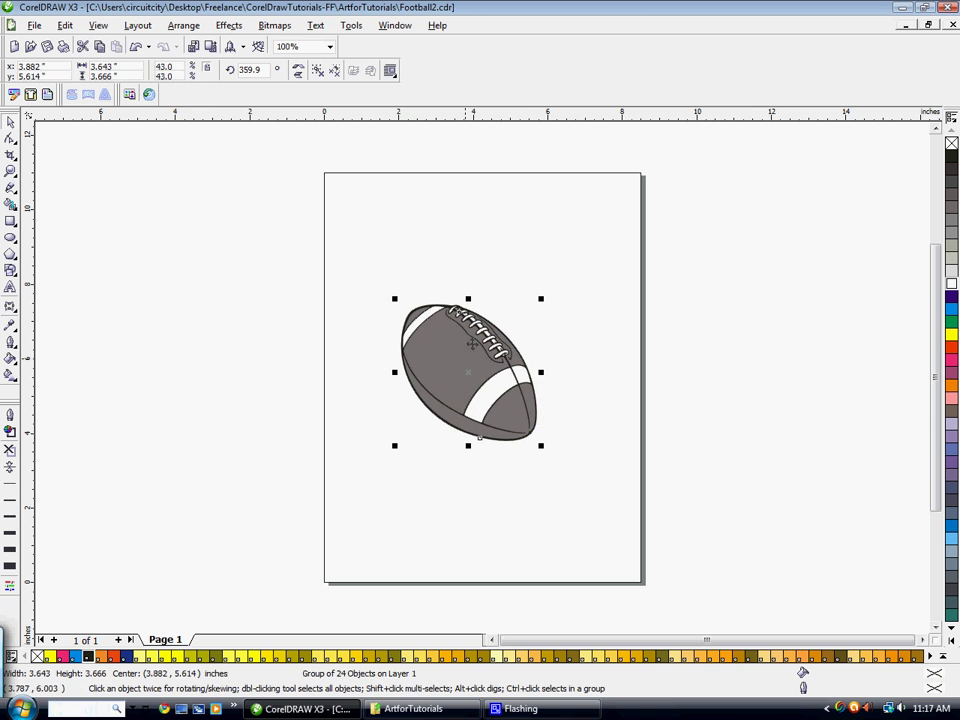
click(570, 320)
scroll(443, 390, up, 2)
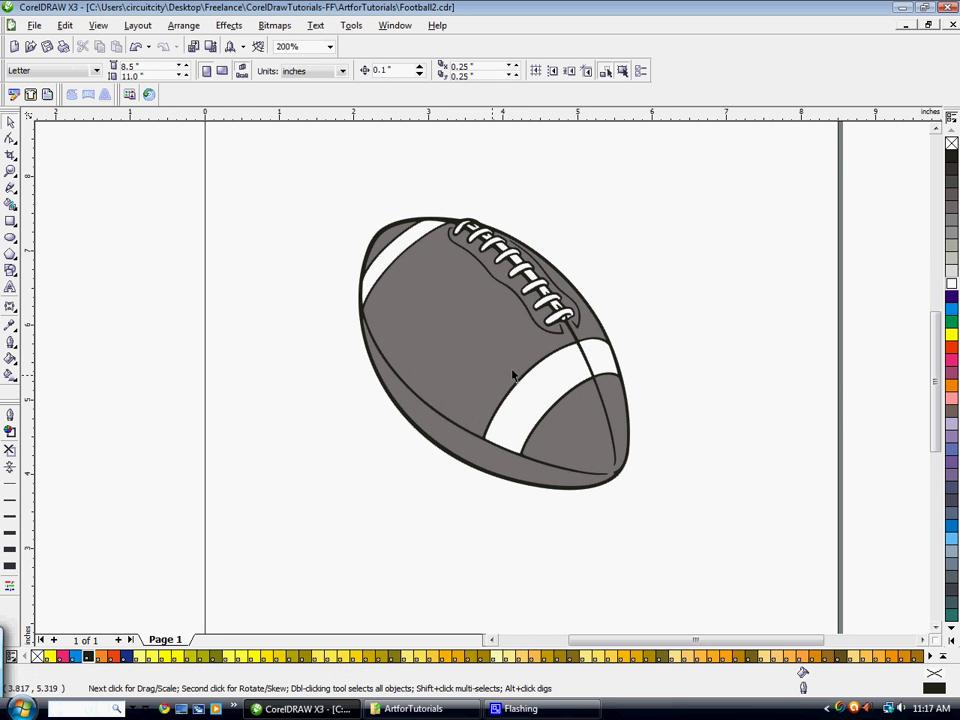
Step: Expand the palette to the browns and fill the football's main panel orange-brown
click(942, 656)
click(954, 637)
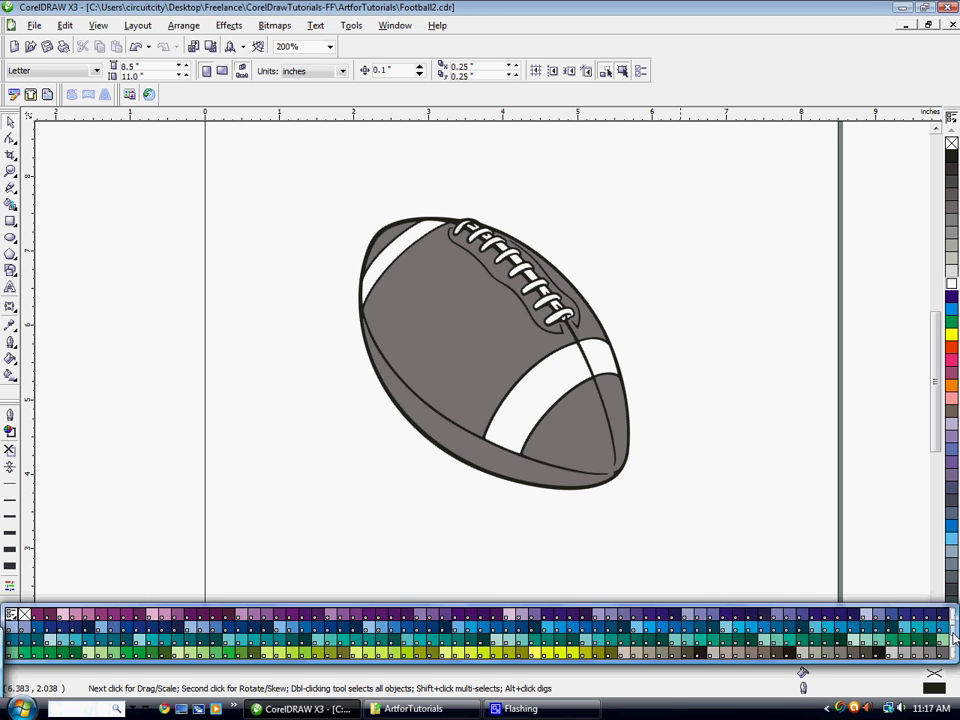
click(954, 640)
click(954, 643)
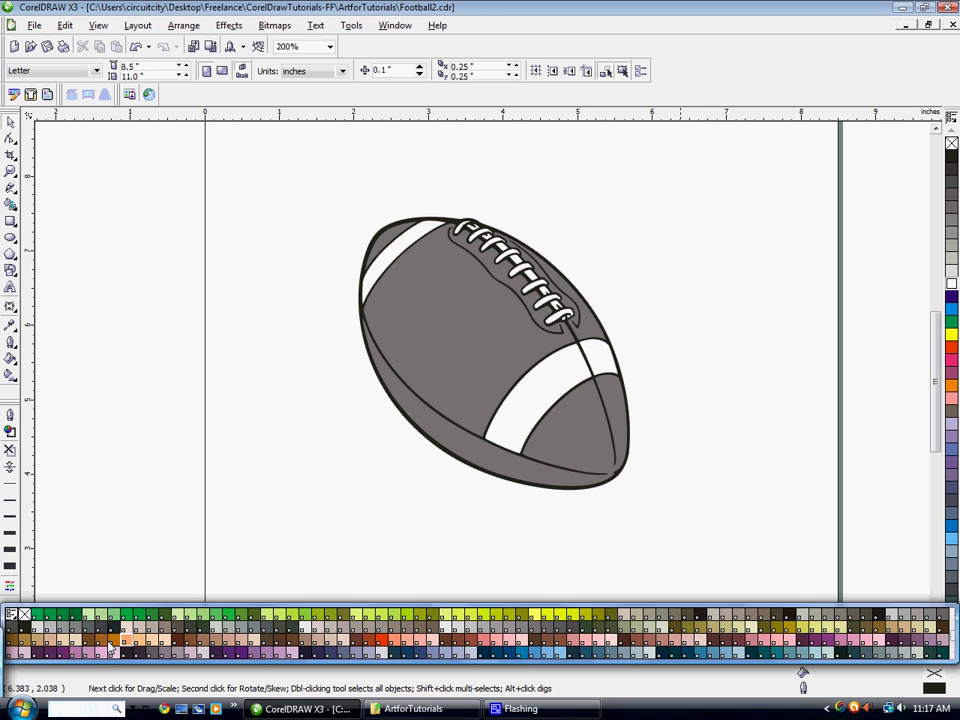
drag(113, 641, 430, 366)
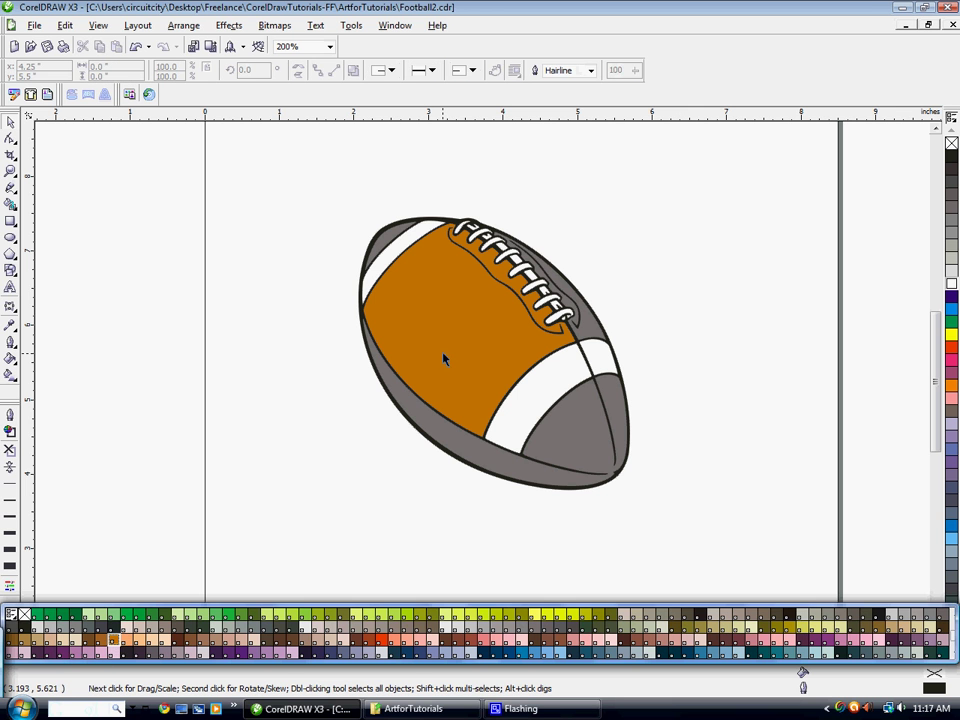
click(380, 240)
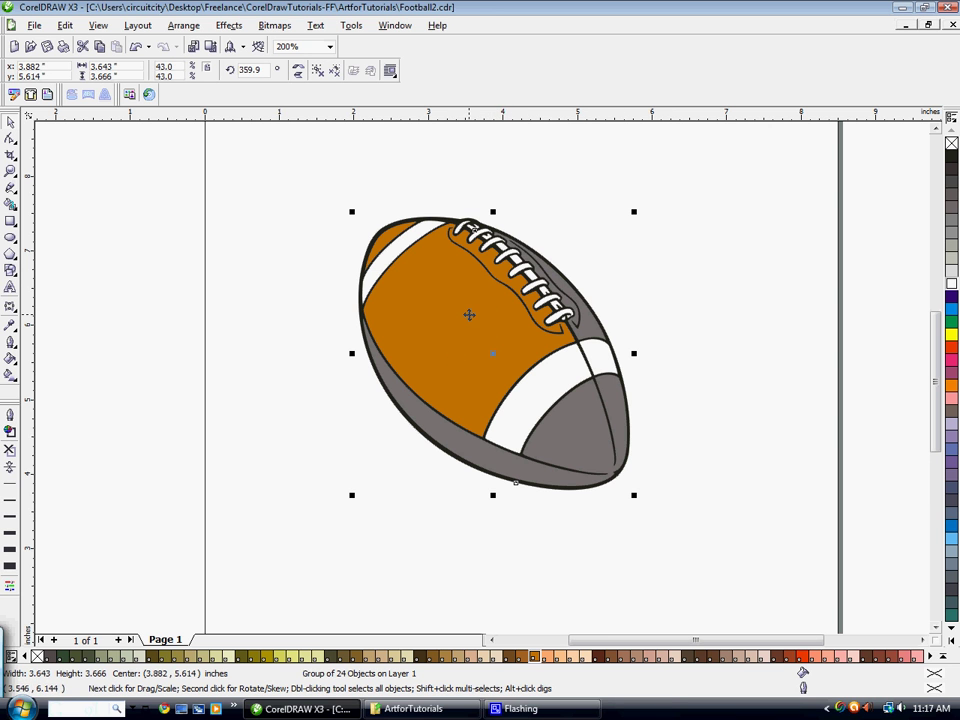
Step: Colour the lower grey panel and the strip beside the laces brown
click(465, 320)
click(462, 318)
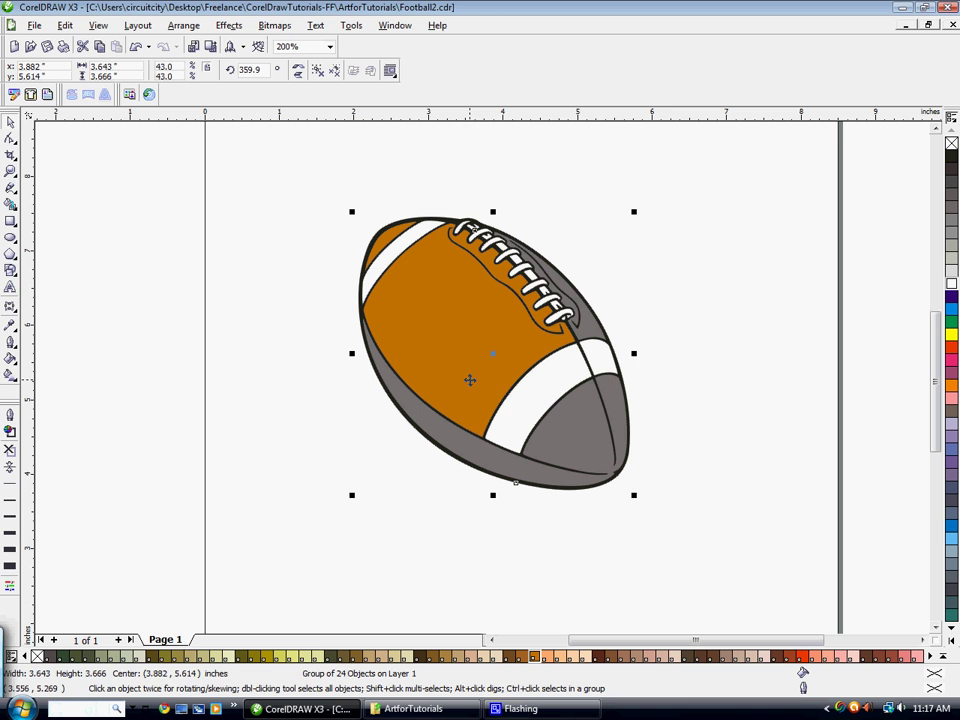
drag(470, 380, 575, 433)
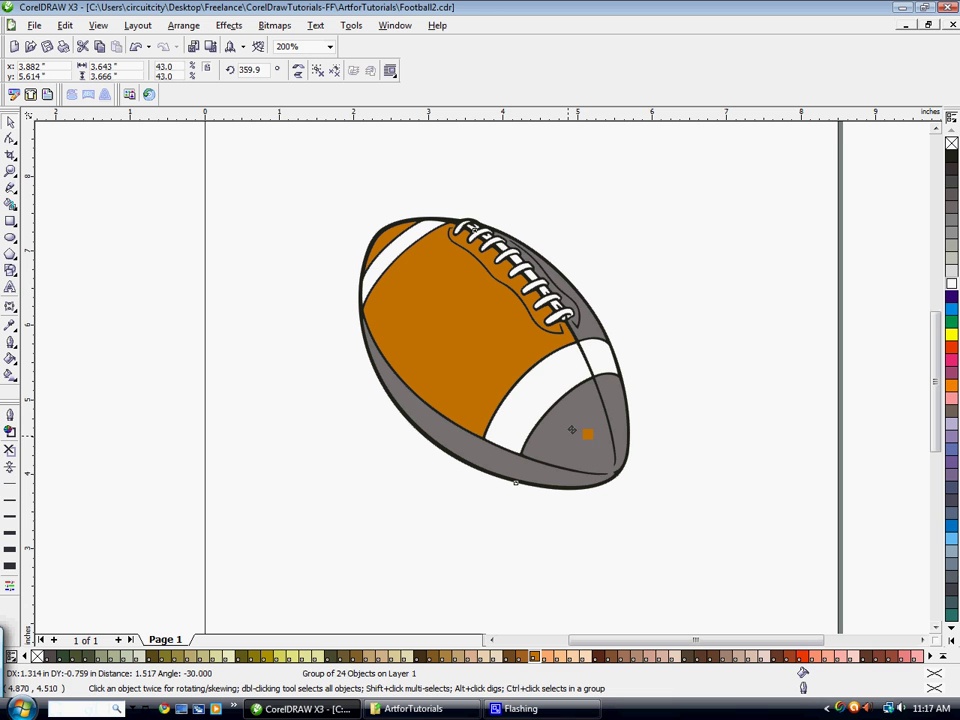
drag(572, 430, 572, 435)
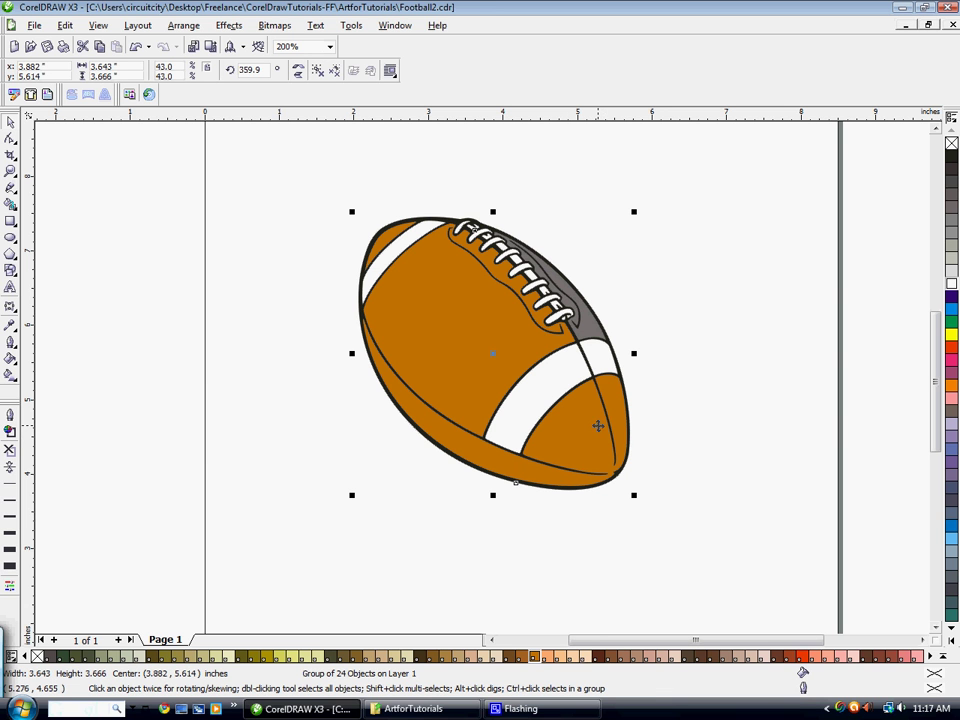
drag(594, 430, 594, 335)
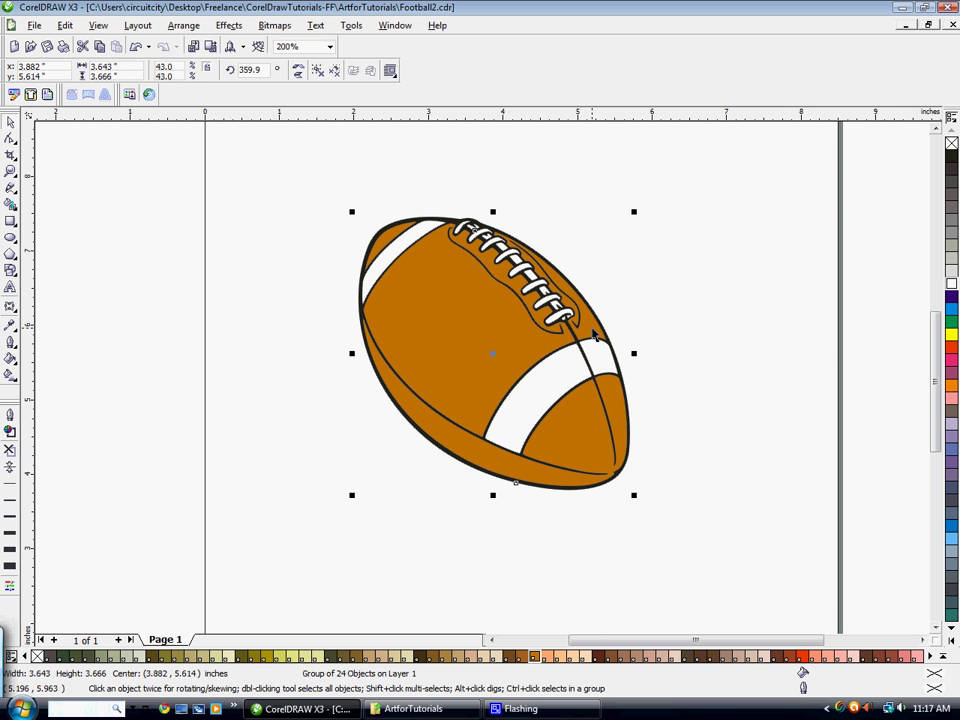
Step: Shrink the football to about 84% and nudge it slightly right
click(700, 340)
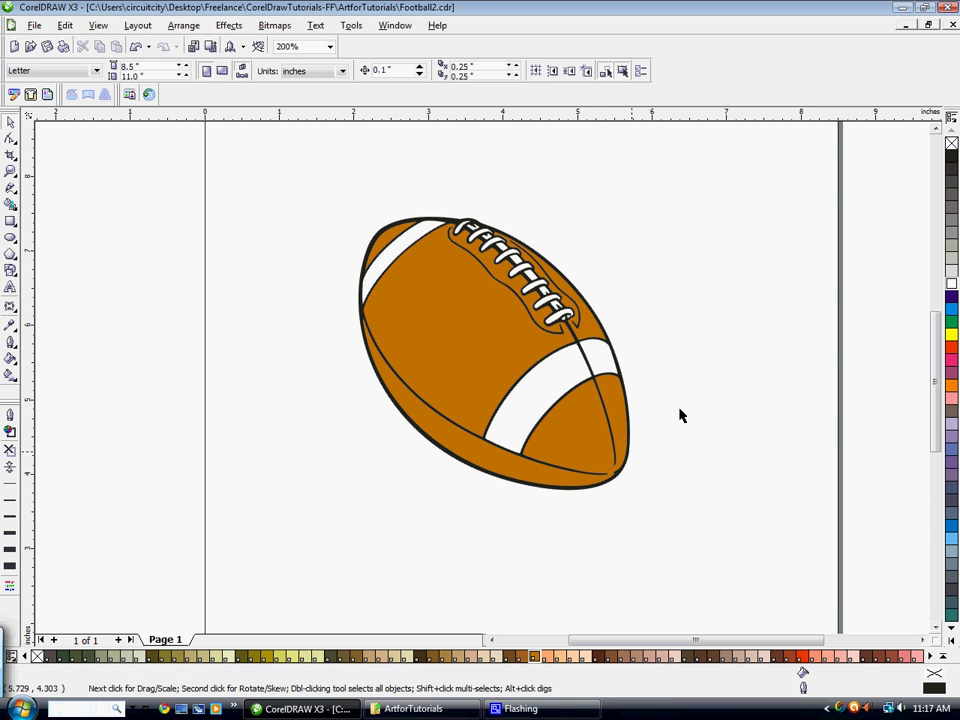
scroll(474, 427, down, 1)
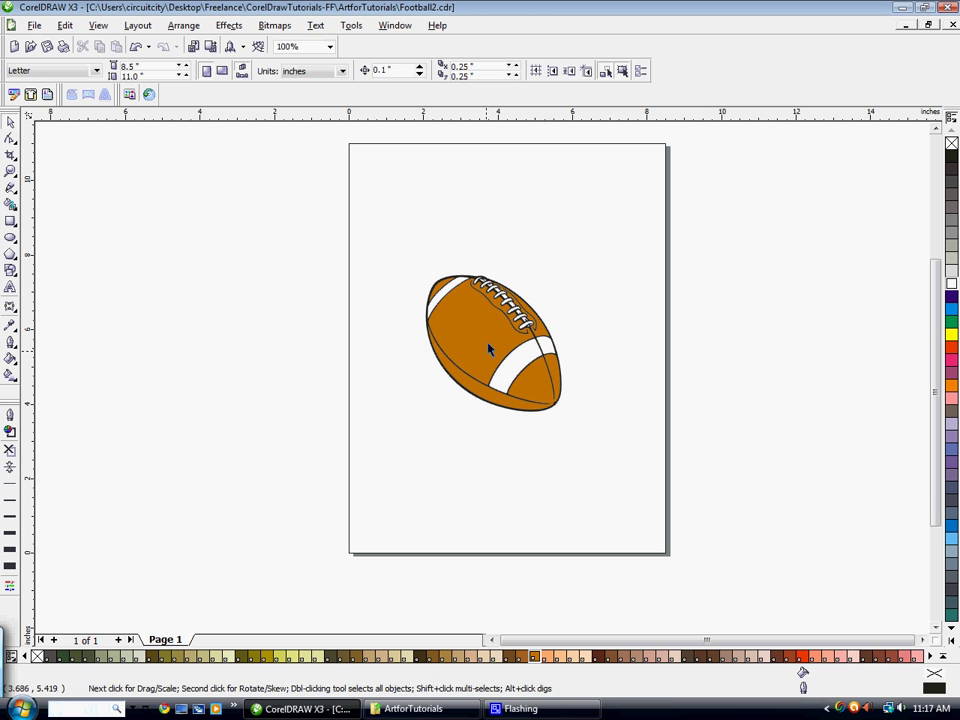
click(504, 408)
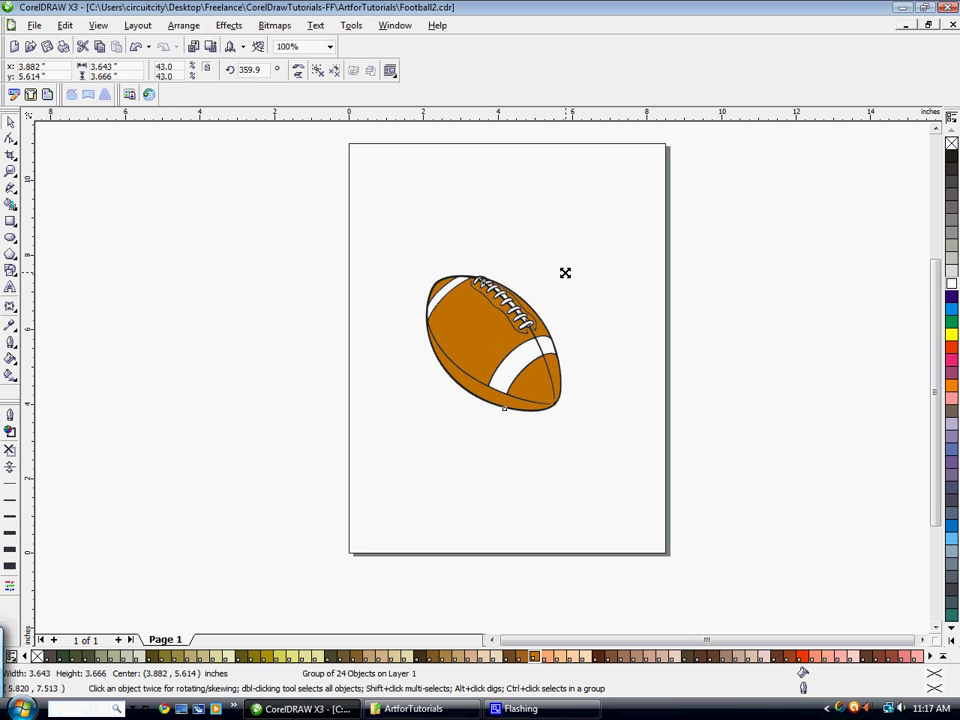
drag(563, 270, 555, 281)
key(Right)
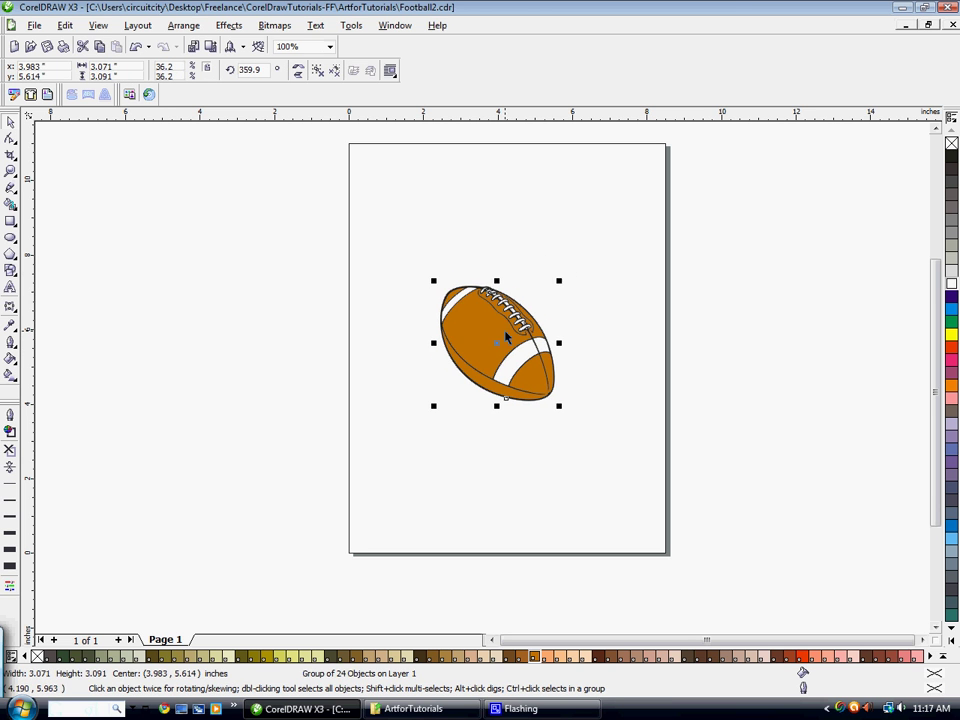
click(548, 275)
Step: Switch the page to landscape and mirror the football horizontally
click(222, 70)
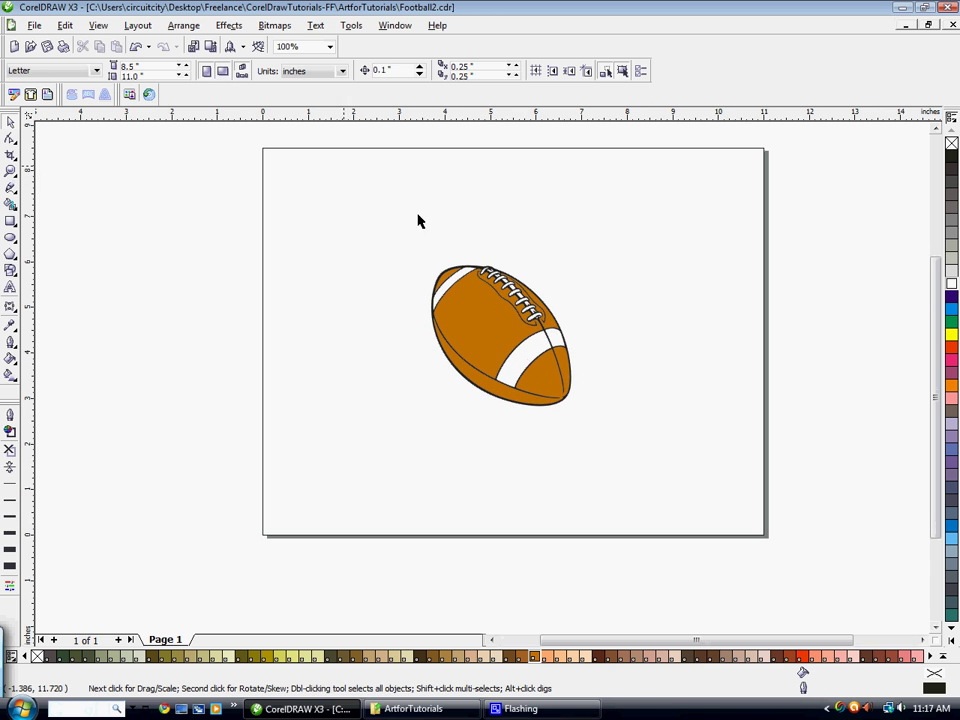
click(492, 327)
drag(491, 320, 495, 325)
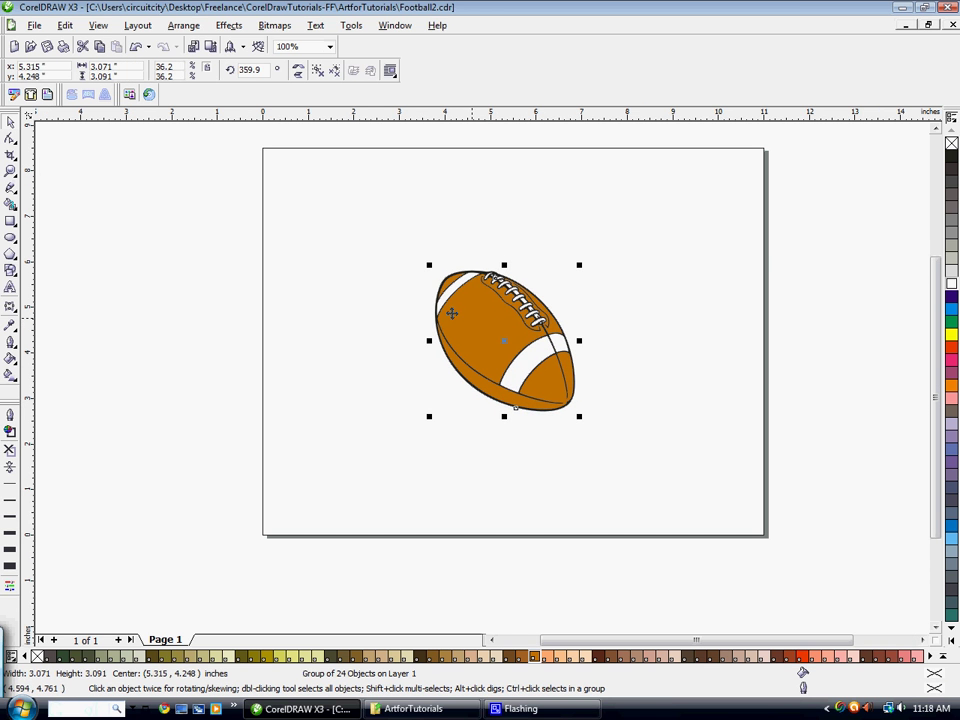
click(298, 72)
click(392, 279)
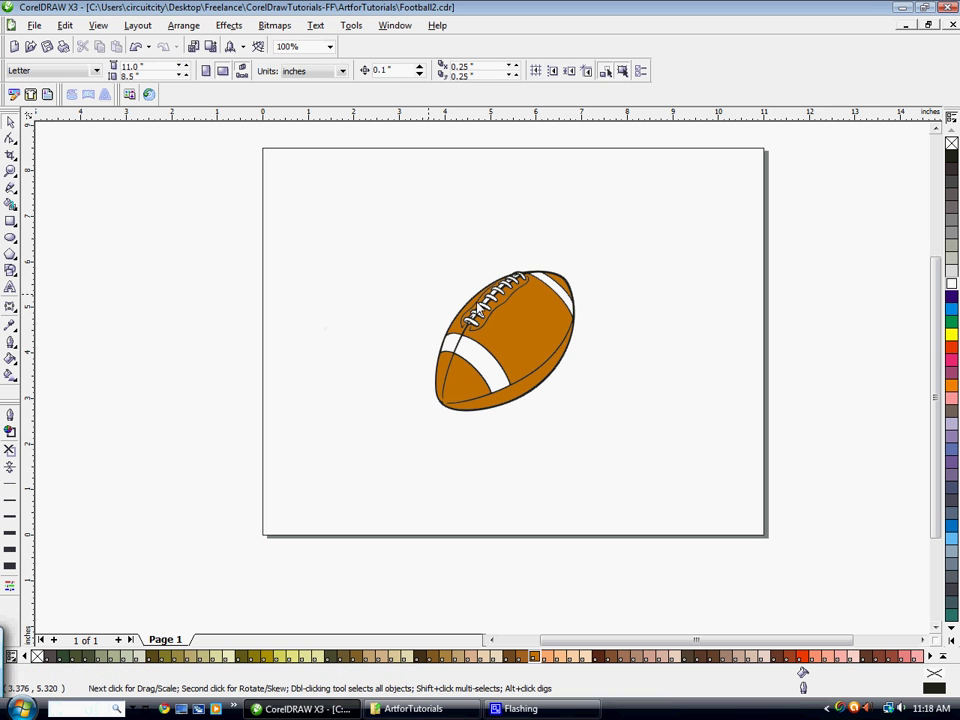
Step: Rotate the football so it points the other way and reposition it slightly
click(546, 326)
click(546, 326)
drag(579, 268, 585, 279)
click(521, 244)
drag(519, 339, 515, 341)
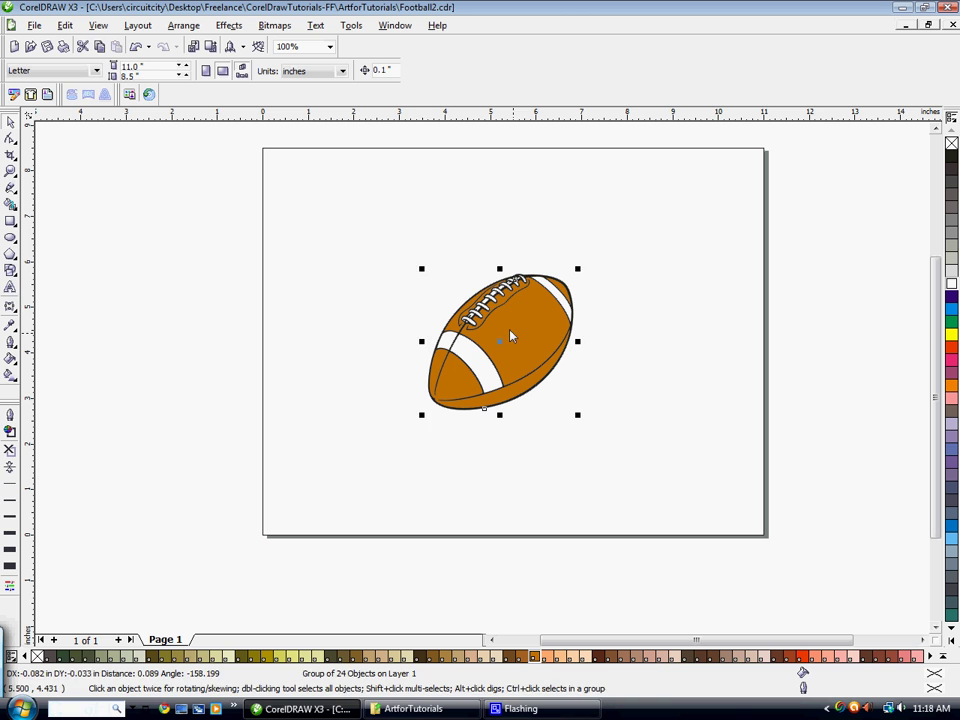
Step: Add the text PANTHERS above the football and fill it with process black
key(Escape)
click(10, 289)
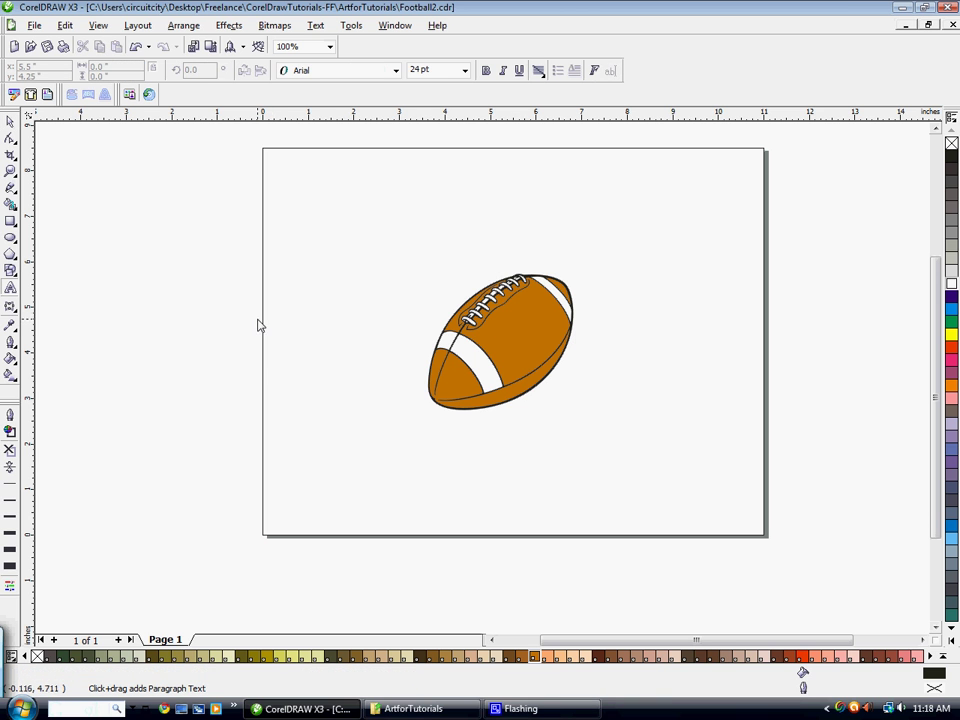
click(323, 280)
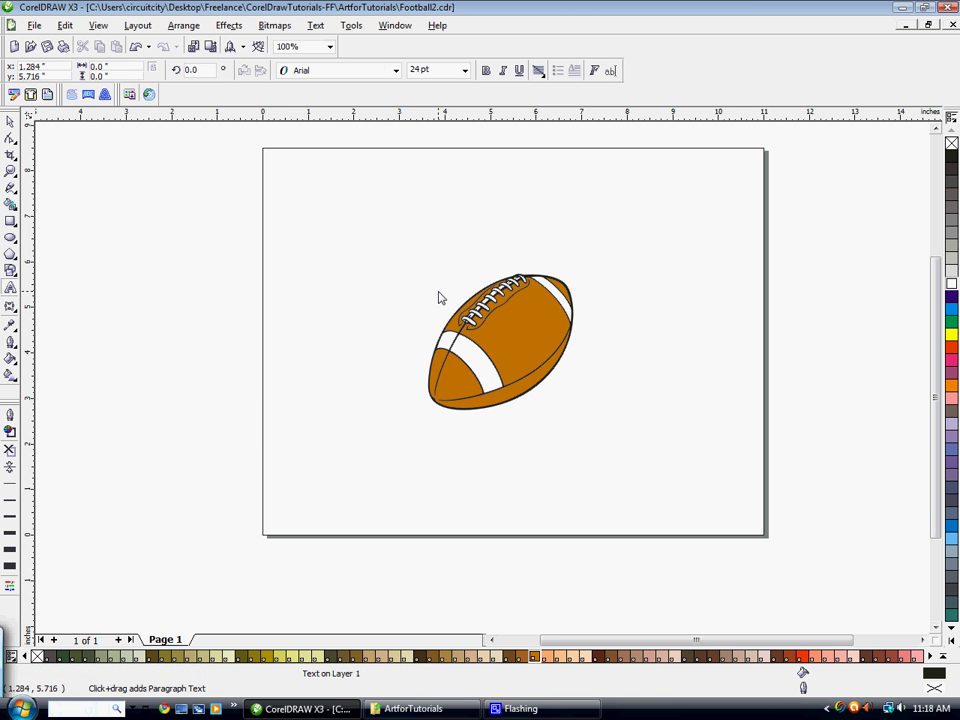
text(PANTHERS)
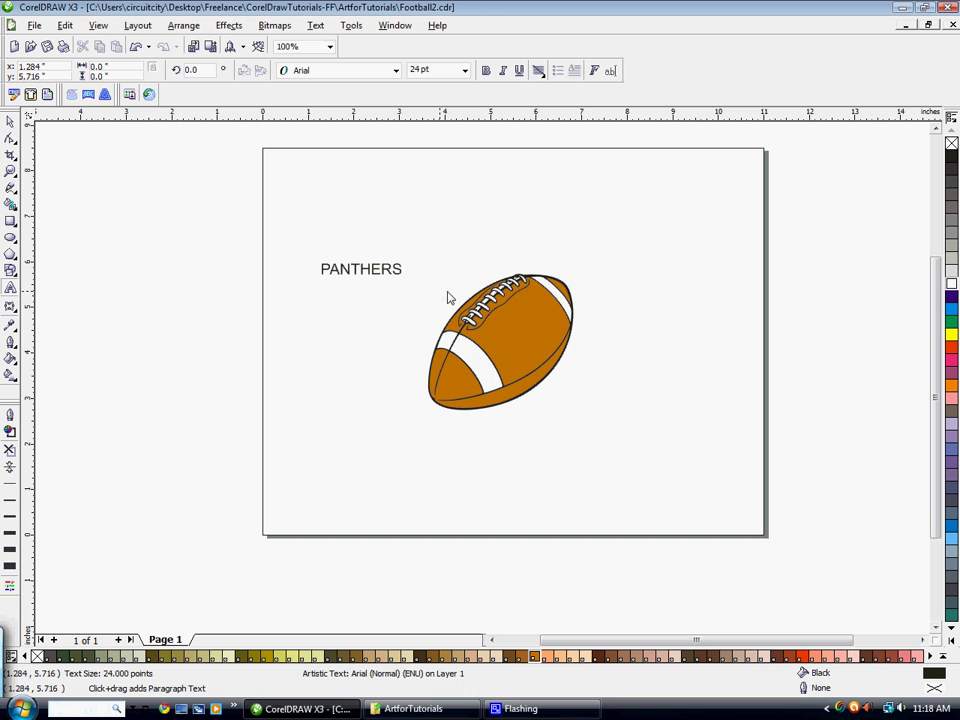
key(Escape)
click(10, 121)
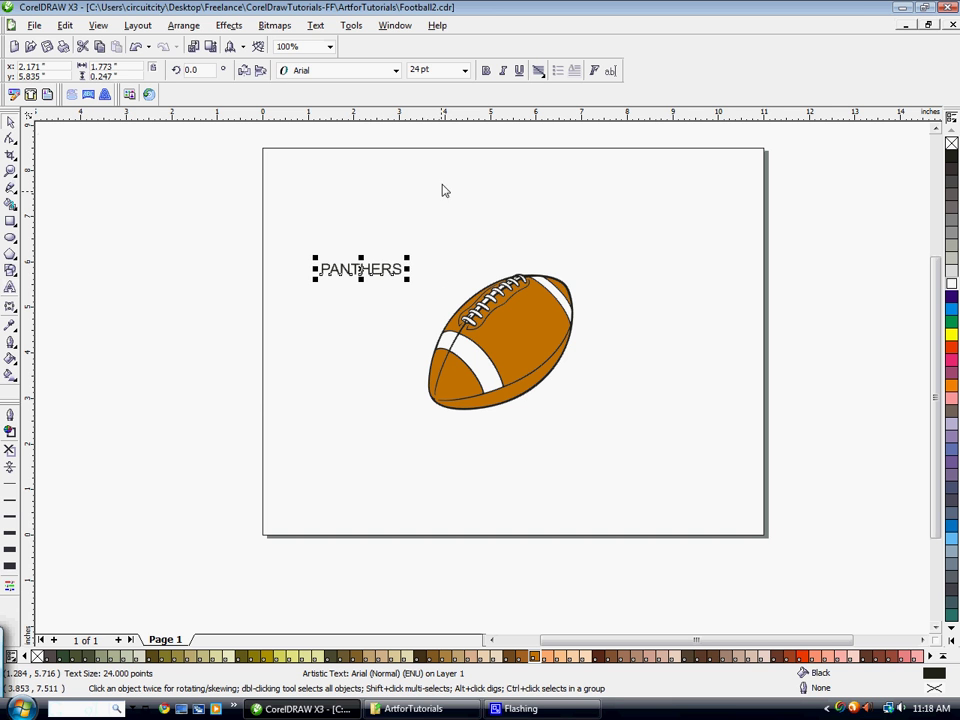
drag(369, 262, 399, 241)
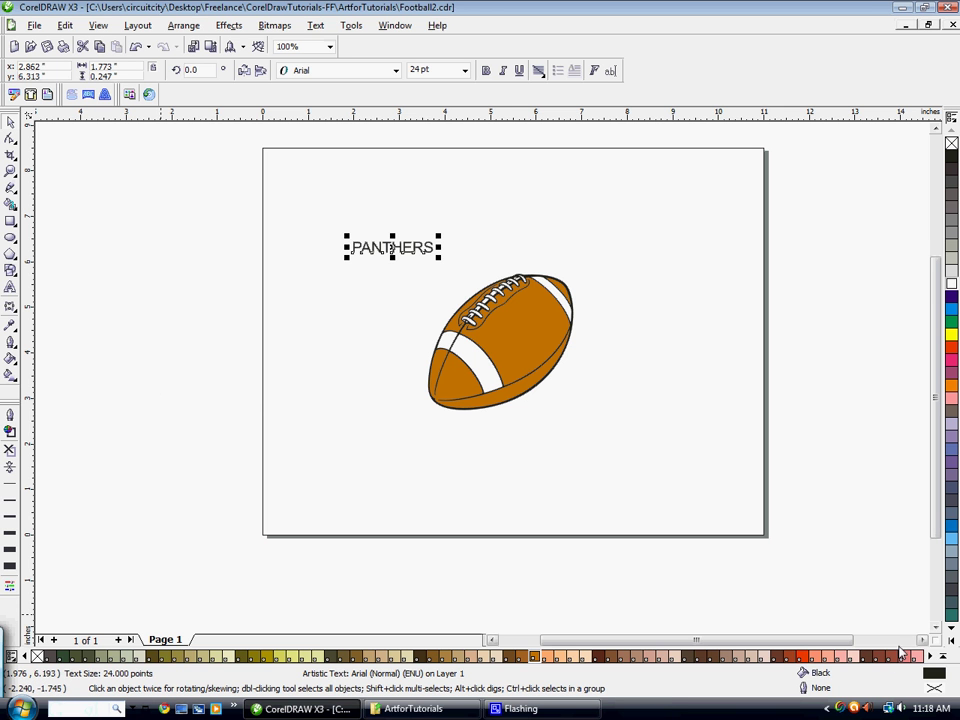
click(941, 656)
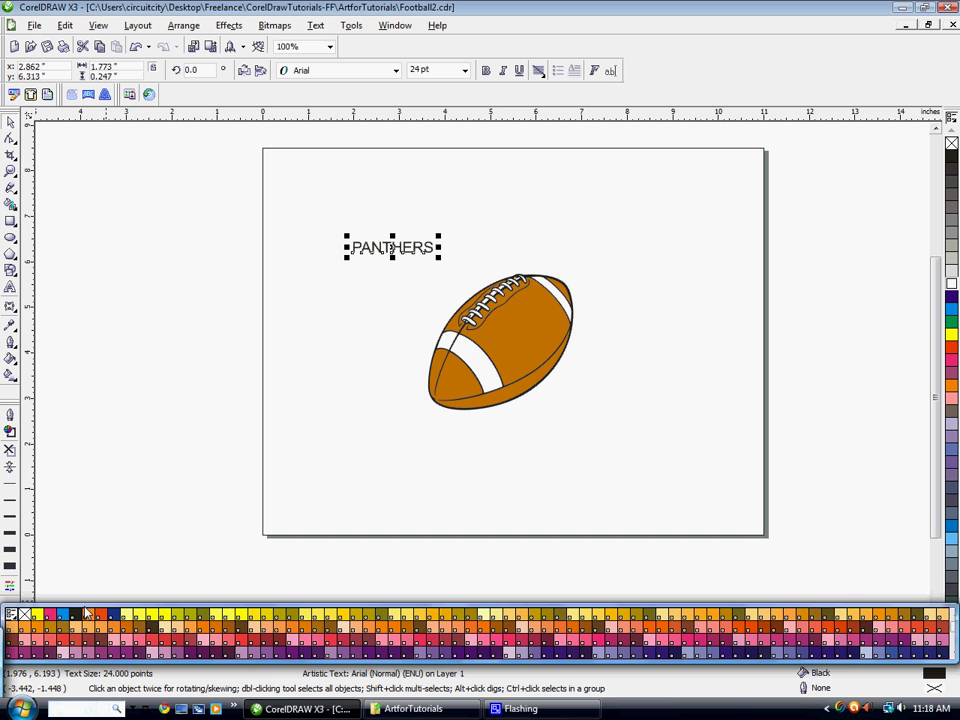
click(75, 614)
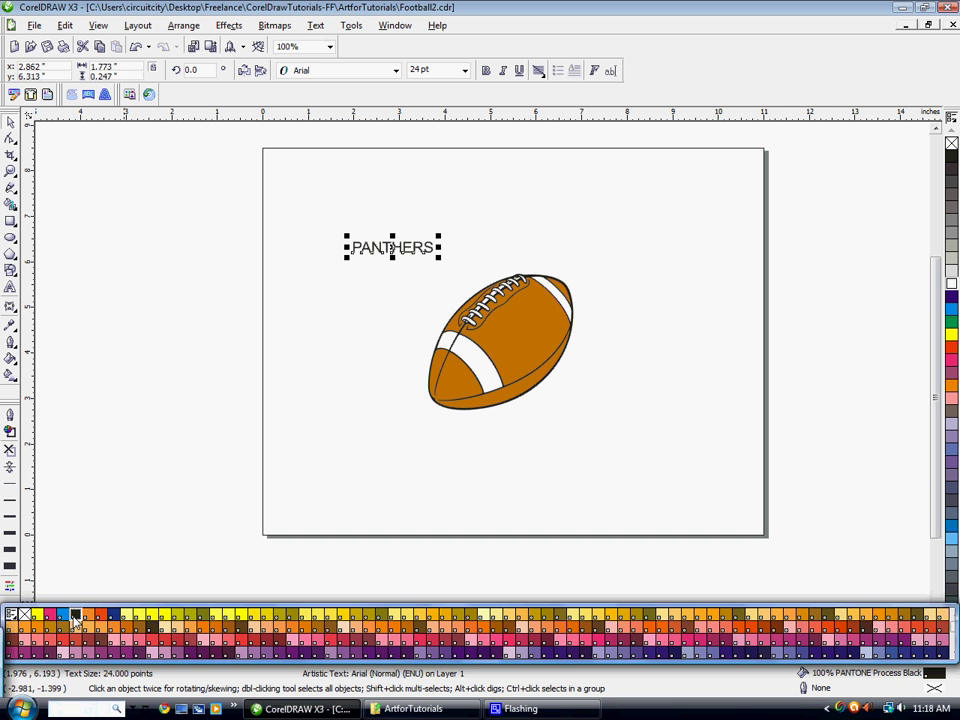
Step: Set PANTHERS to Machine BT, centre-aligned, 150 pt, centred above the football
click(395, 70)
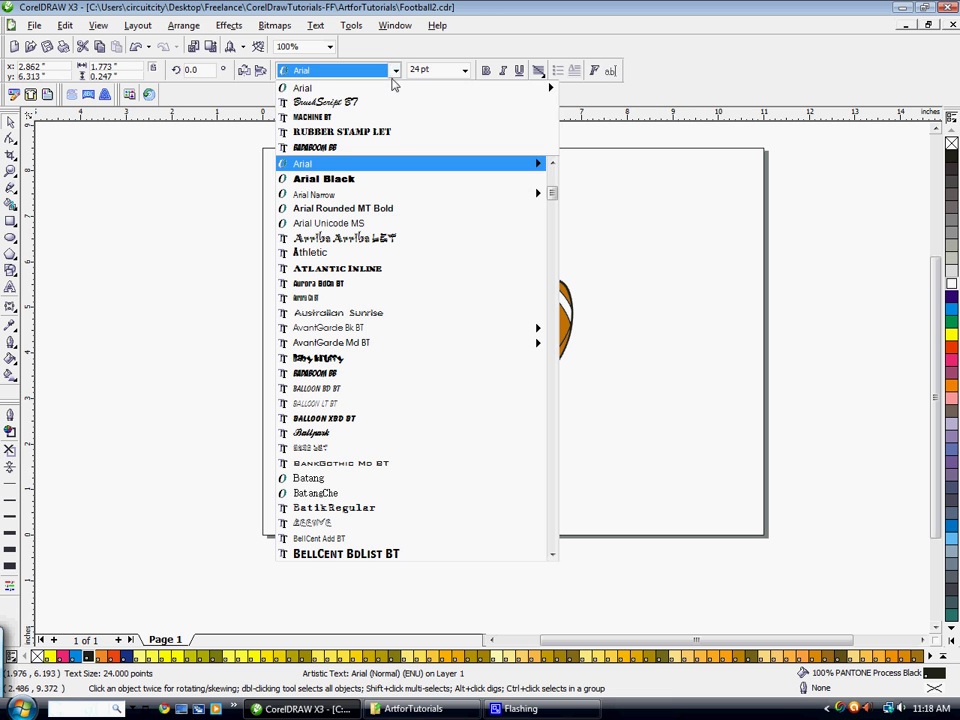
click(367, 121)
drag(385, 253, 506, 227)
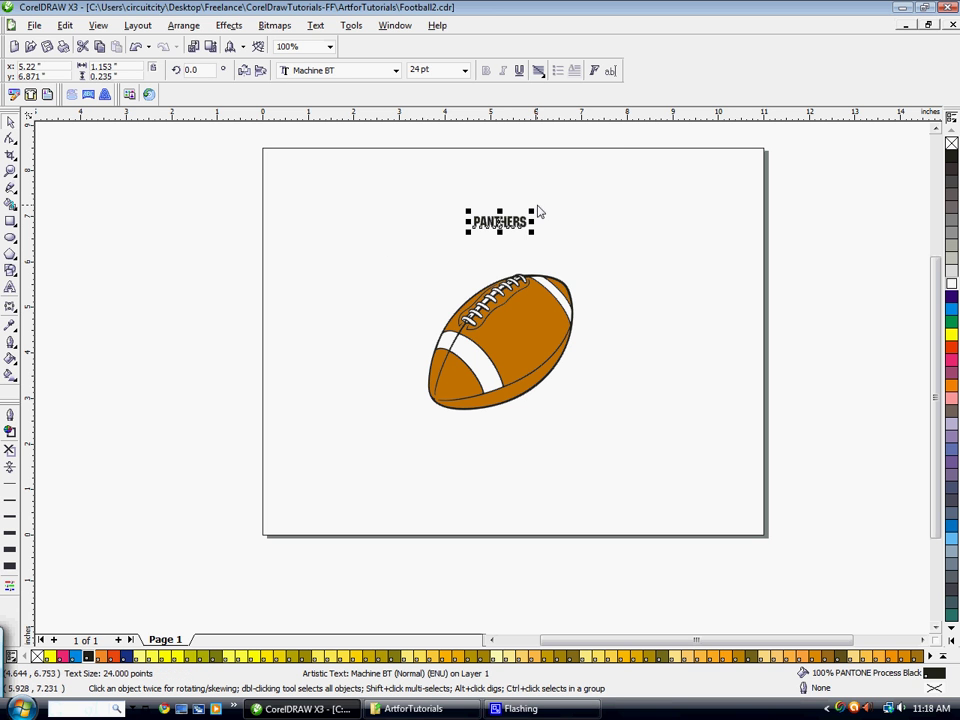
click(538, 72)
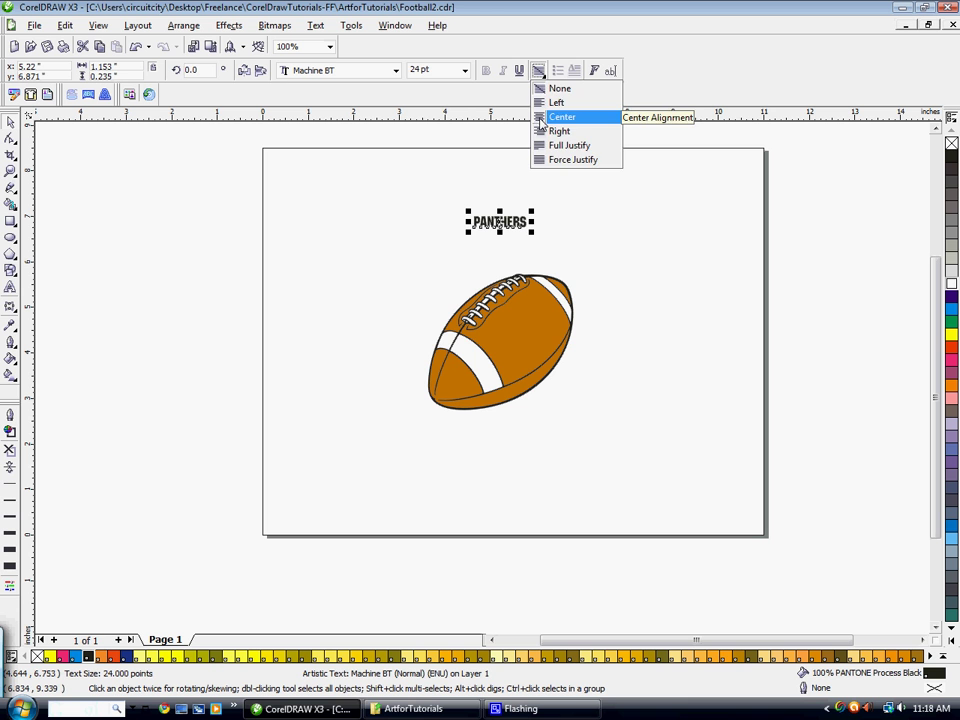
click(539, 119)
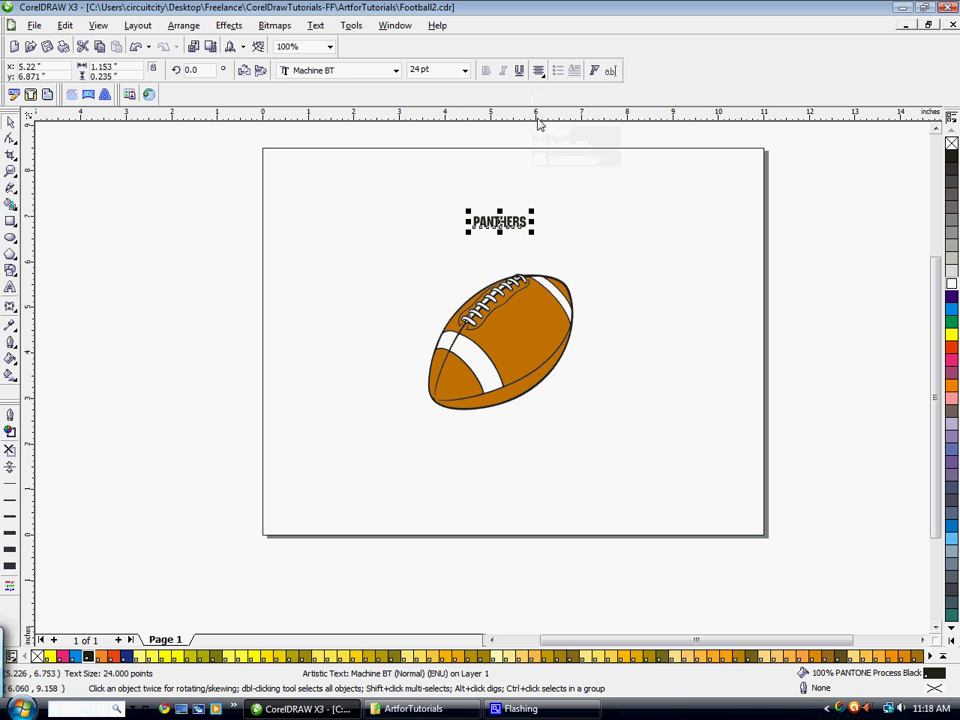
click(465, 71)
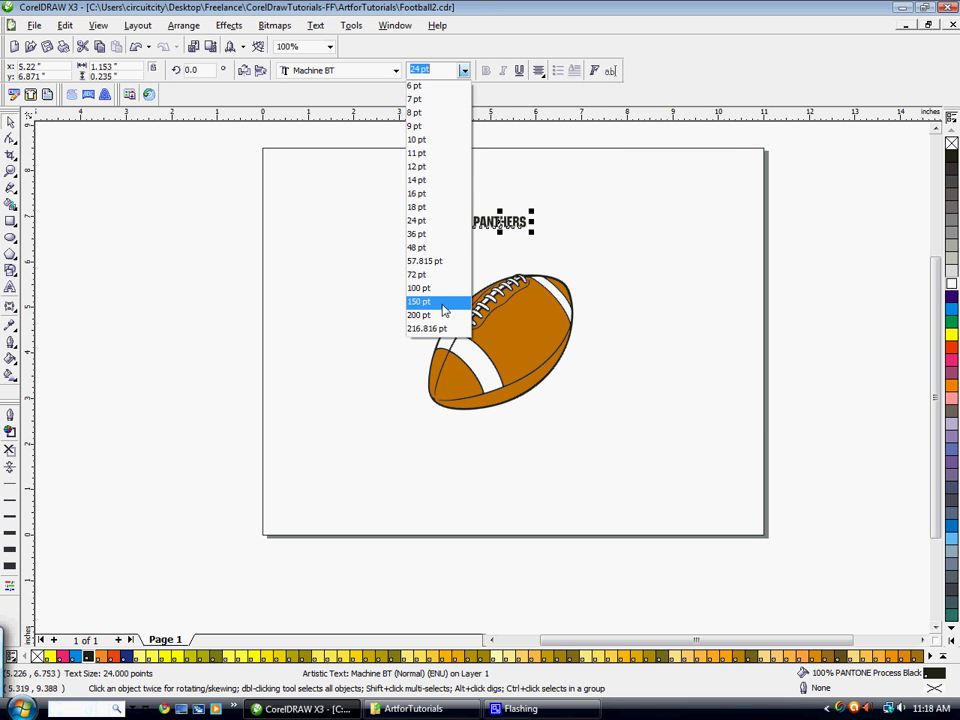
click(440, 288)
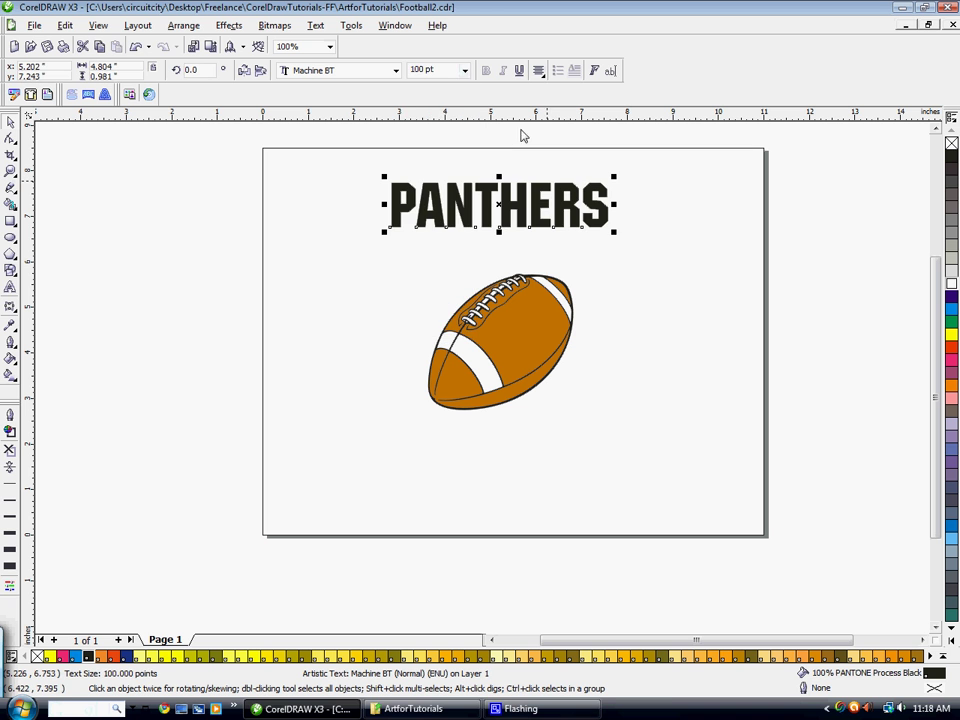
click(465, 71)
click(440, 302)
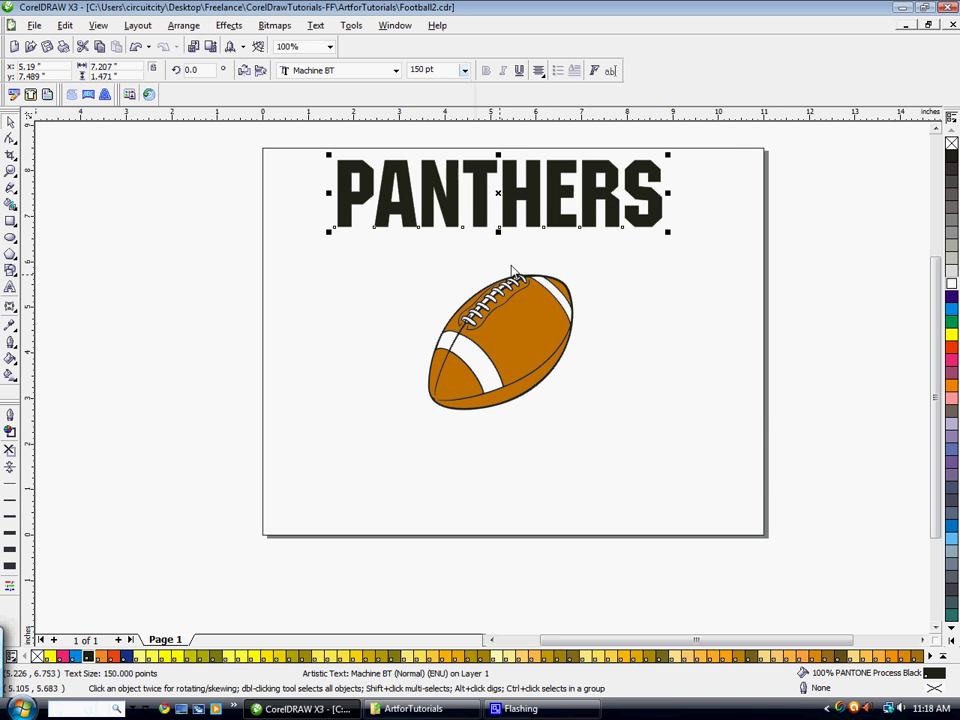
drag(497, 203, 519, 215)
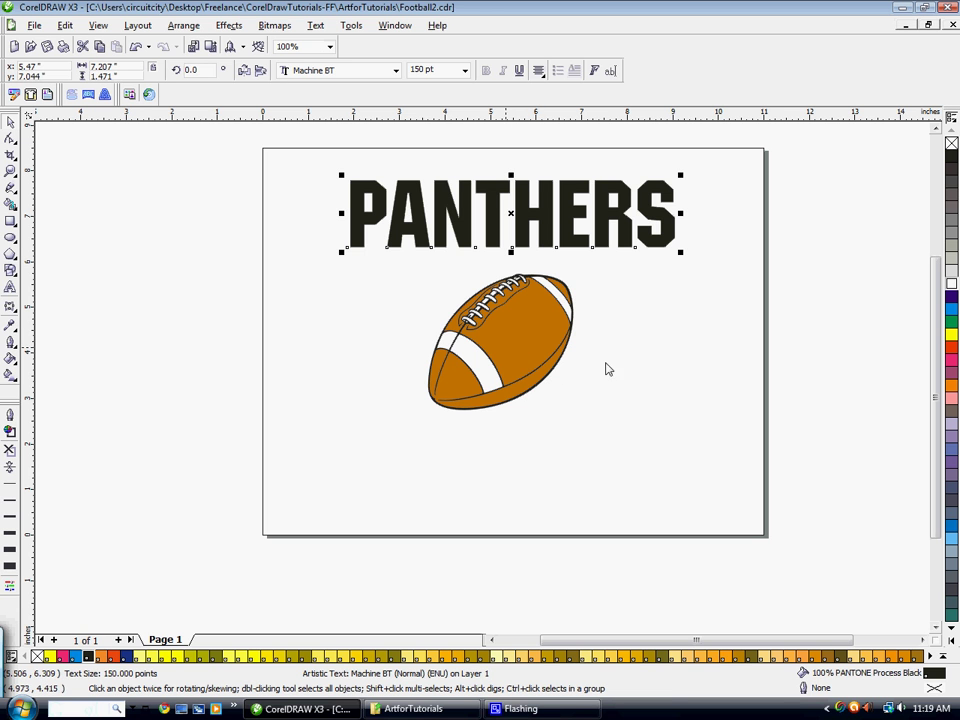
Step: Ungroup the football, check its brown body reads PANTONE 471 CV, then select PANTHERS
click(502, 340)
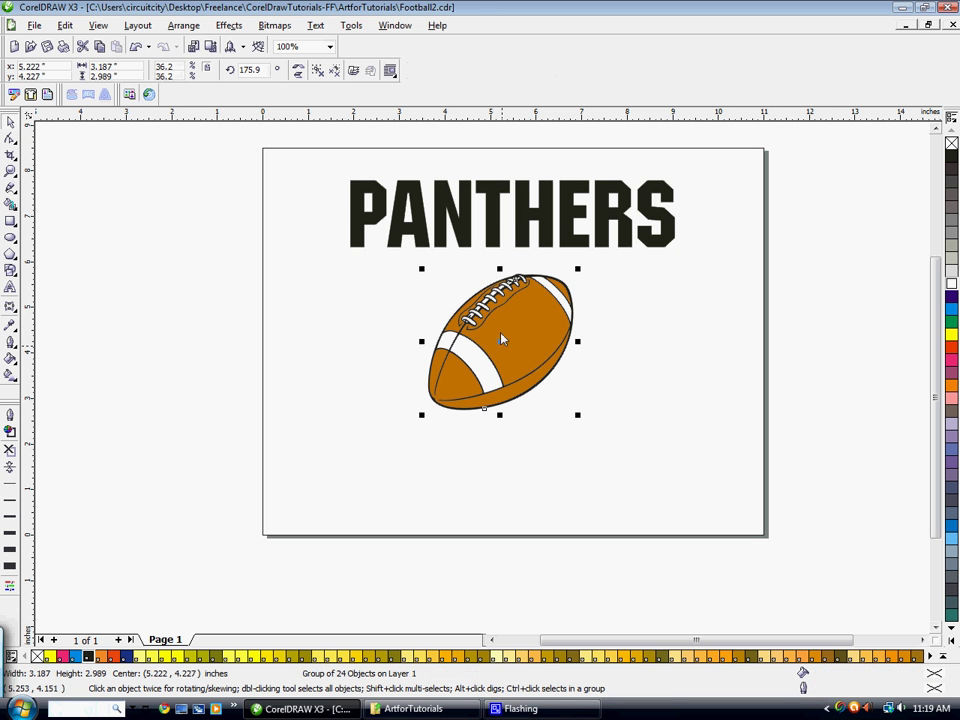
click(318, 72)
click(336, 291)
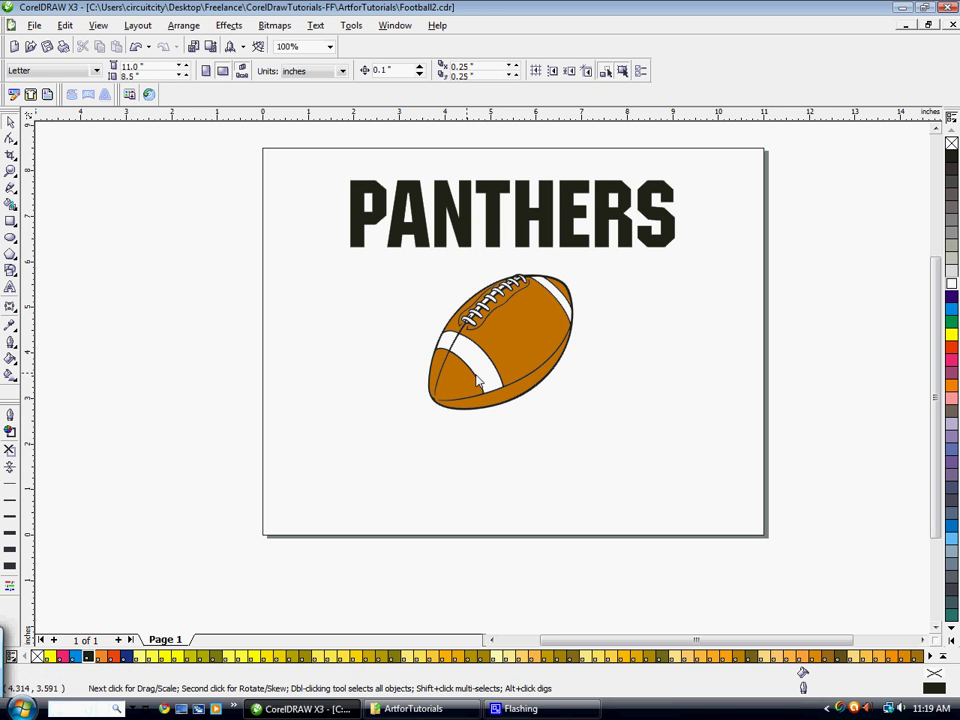
click(463, 380)
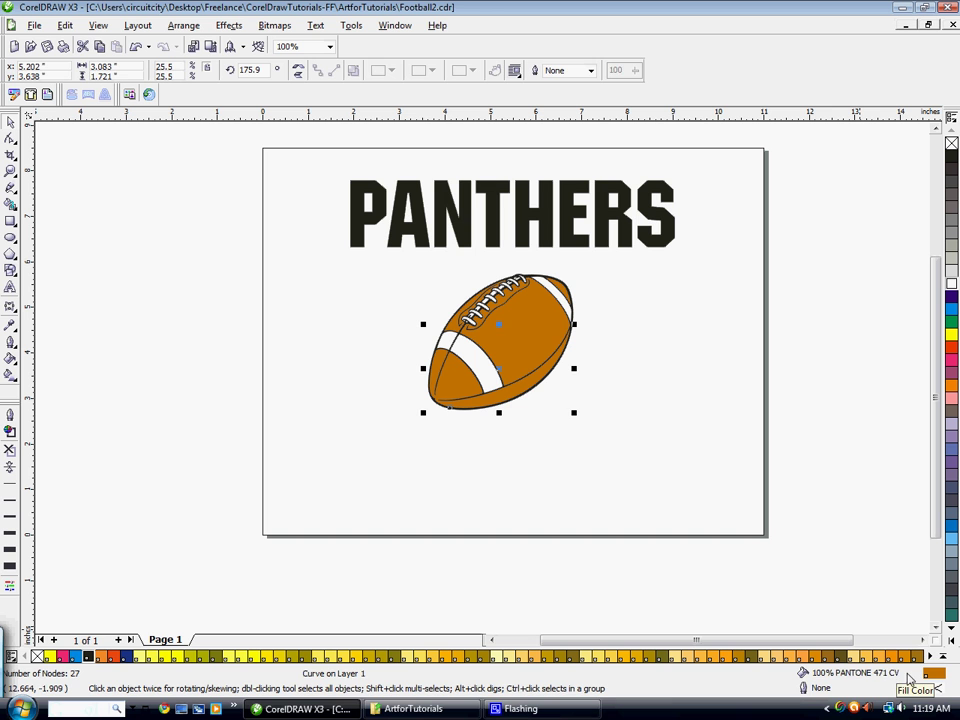
click(681, 263)
click(676, 238)
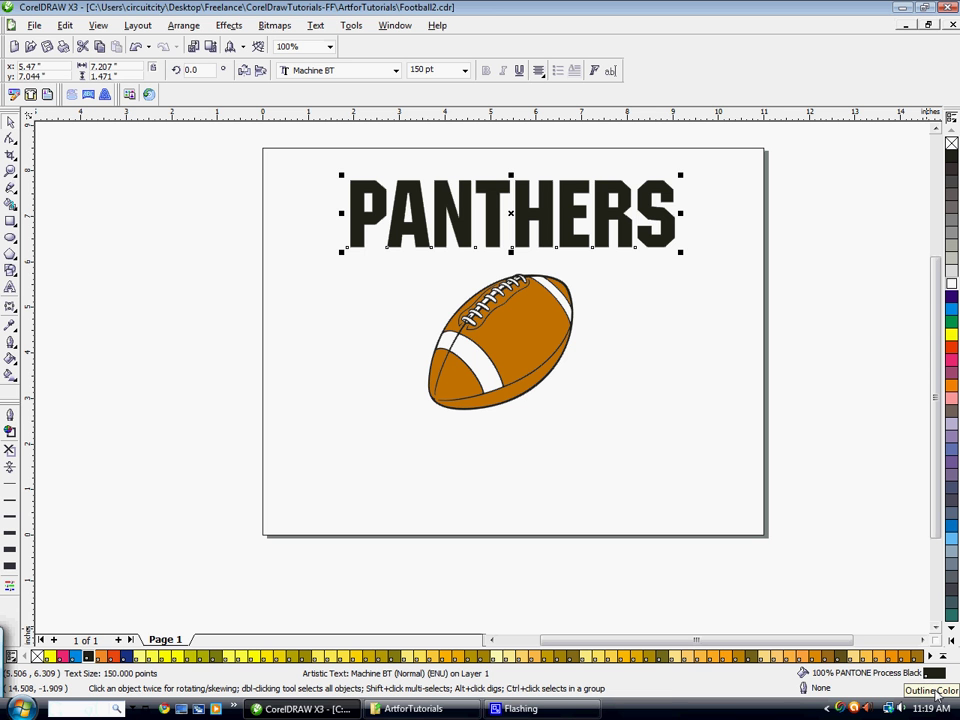
Step: Give PANTHERS a 16 pt outline in PANTONE 471 CV brown
double_click(935, 690)
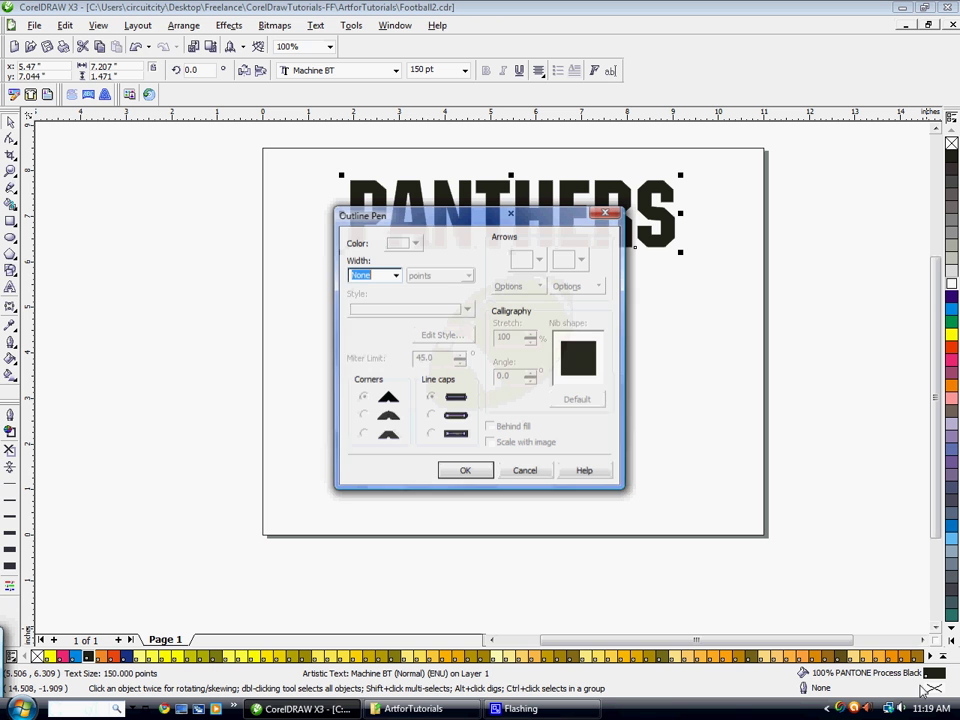
click(396, 276)
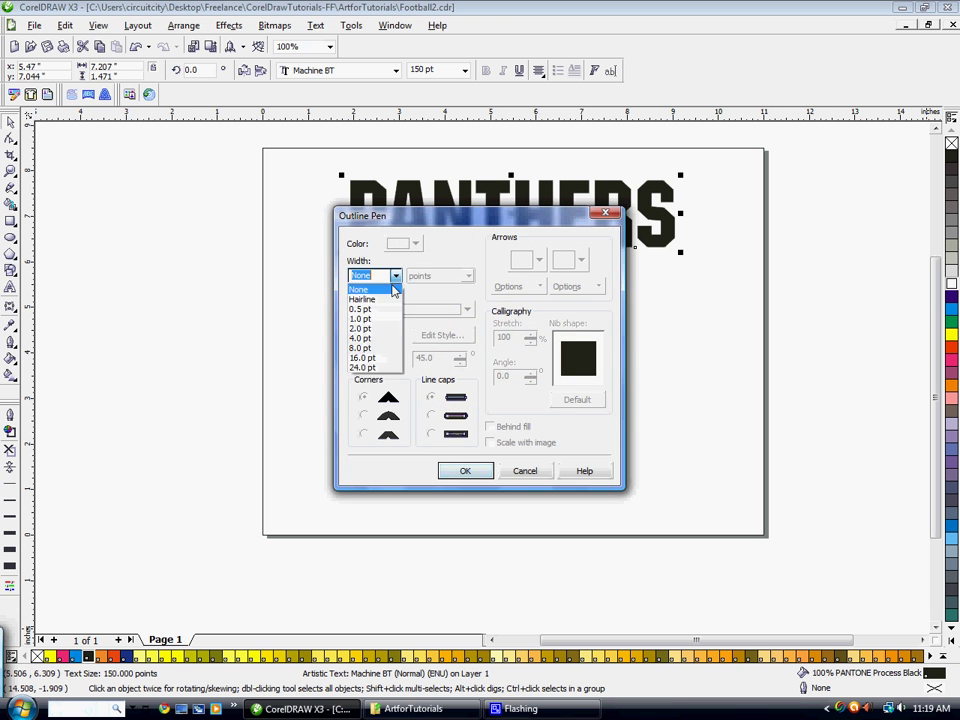
click(362, 357)
click(410, 244)
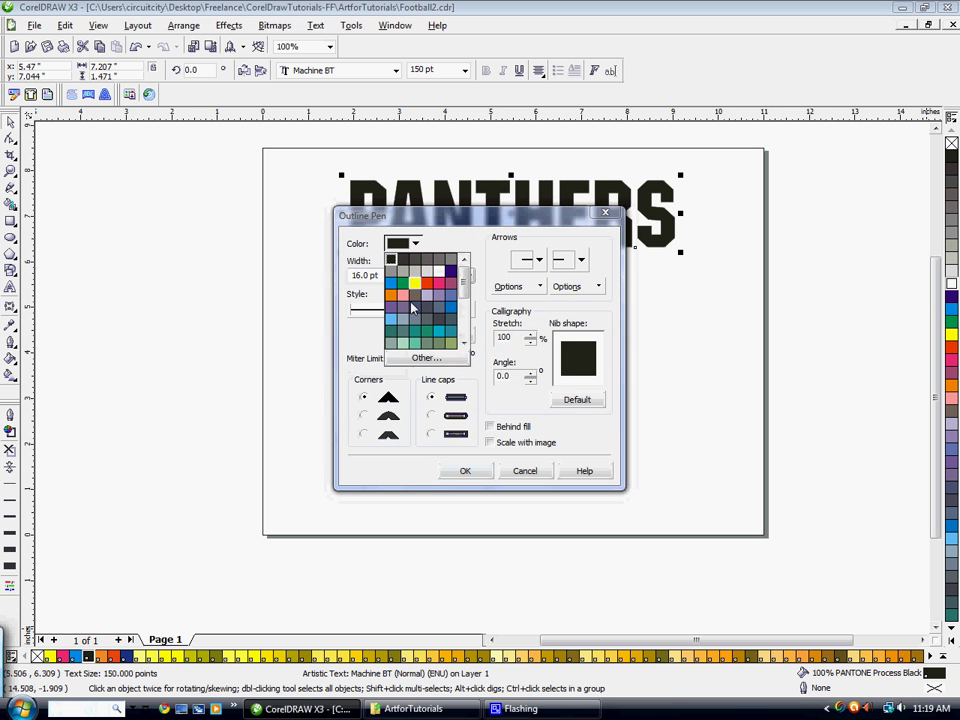
click(424, 360)
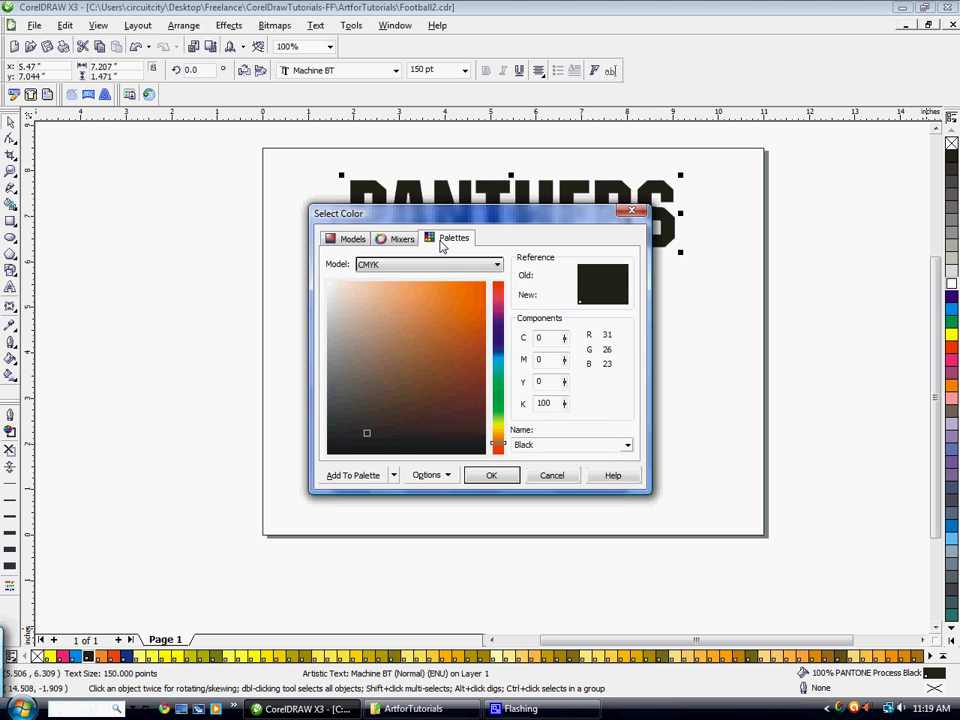
click(443, 240)
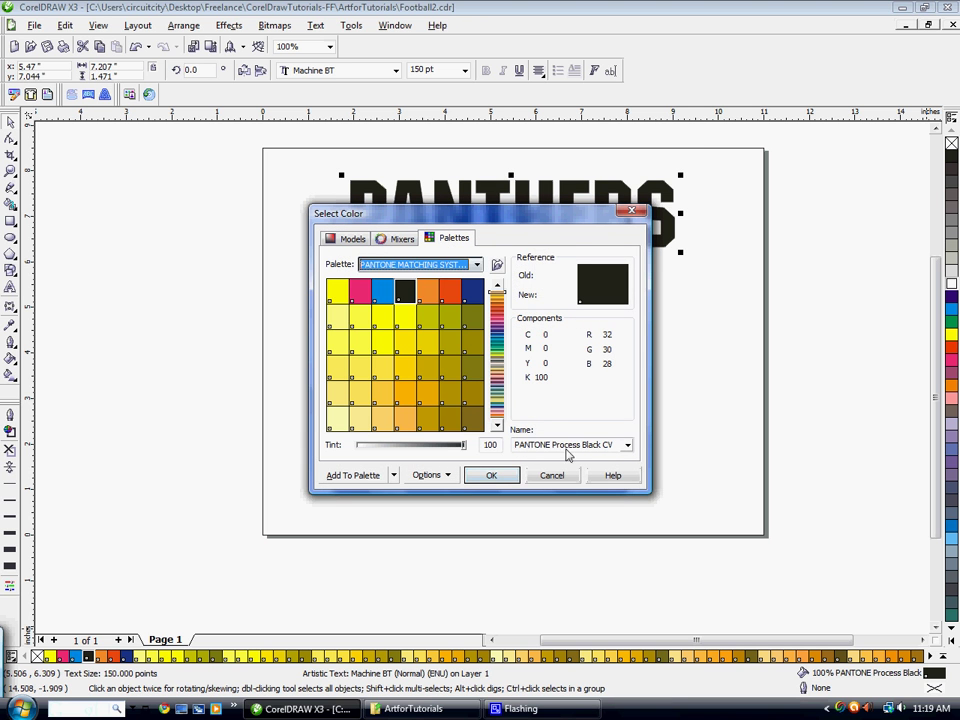
click(575, 446)
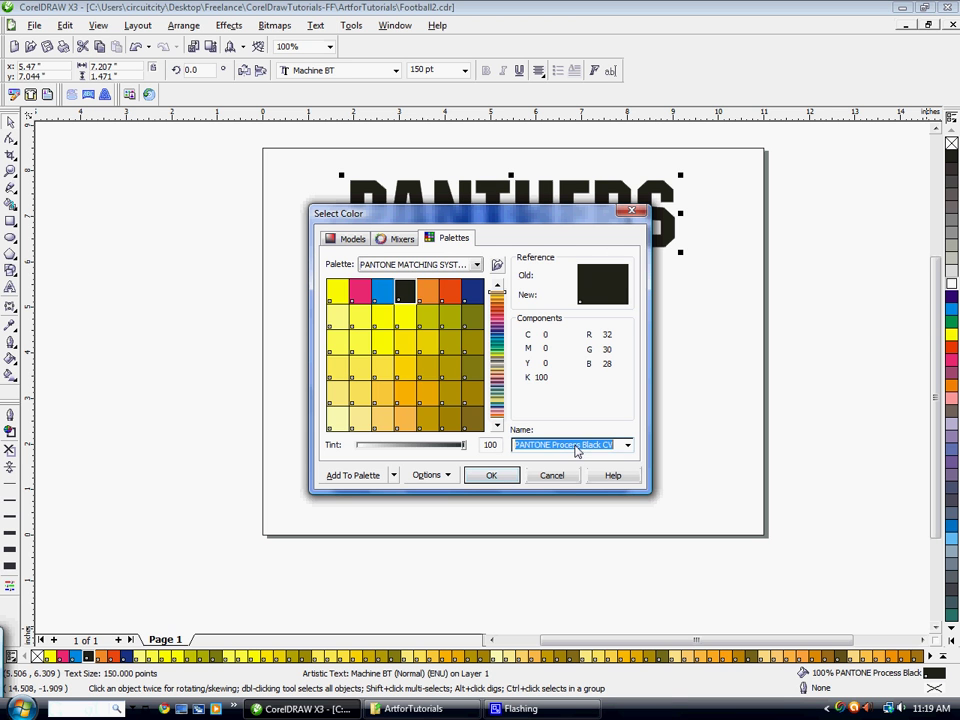
text(PANTONE 471)
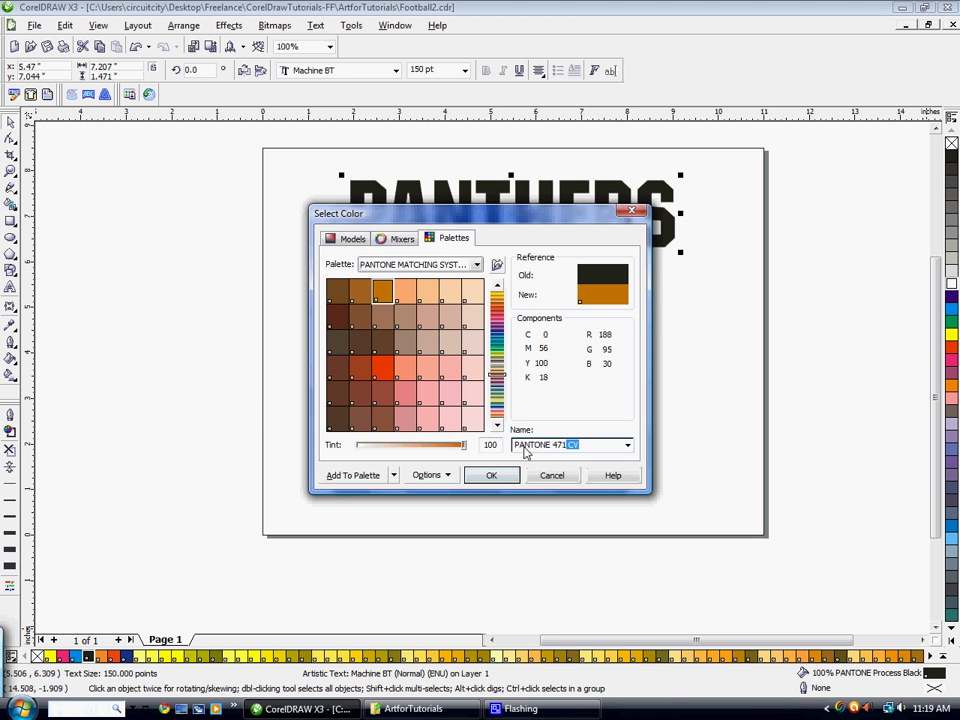
key(Tab)
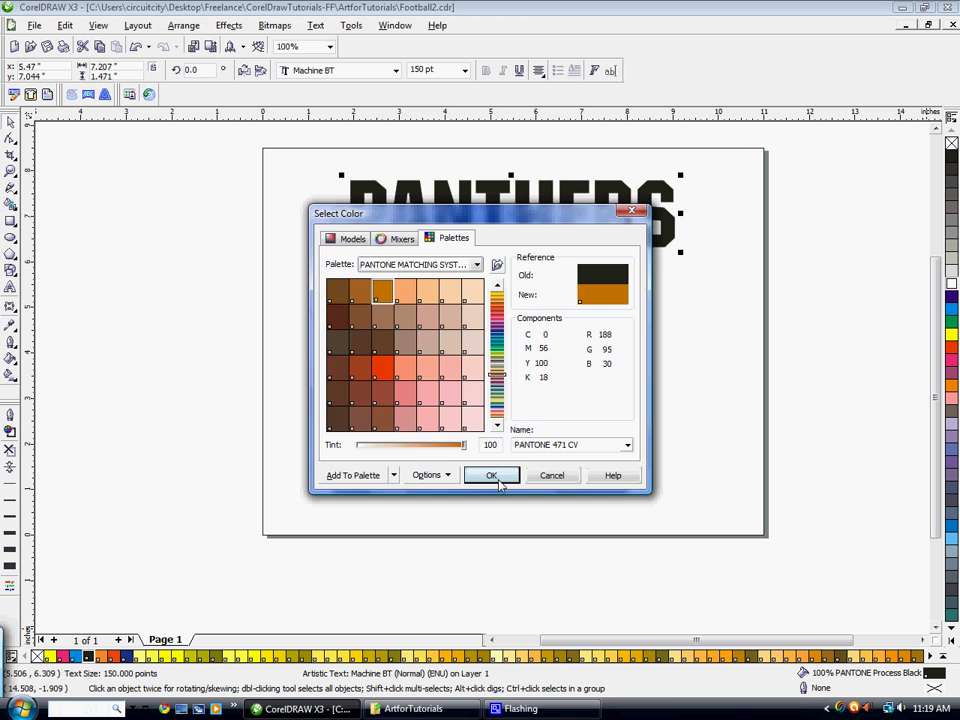
click(492, 477)
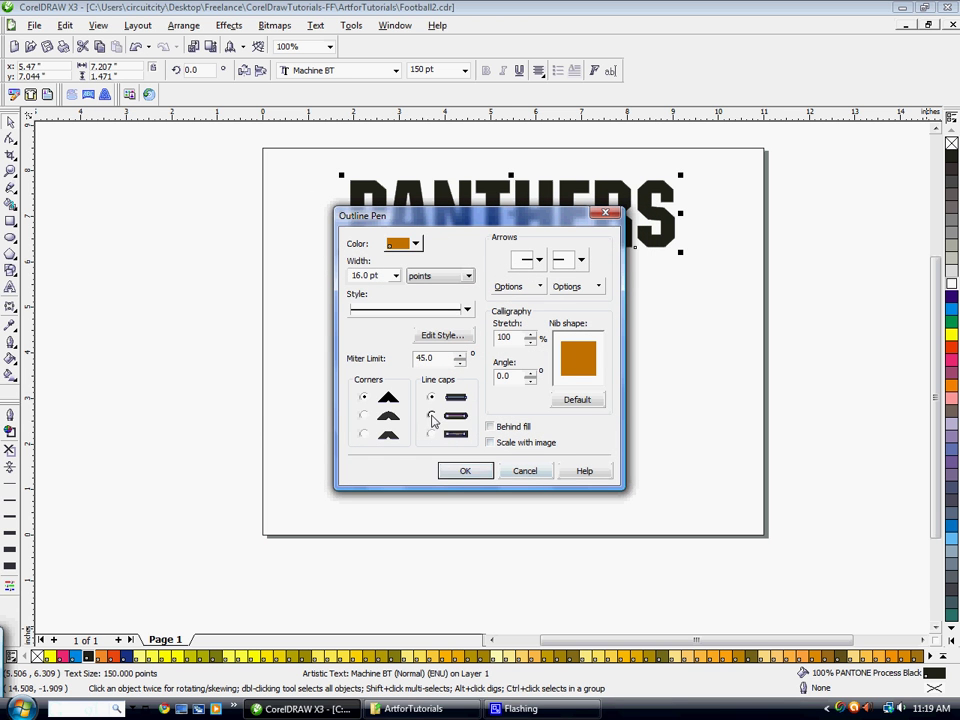
Step: Change the outline's line caps and draw it behind the fill
click(432, 434)
click(490, 427)
click(480, 472)
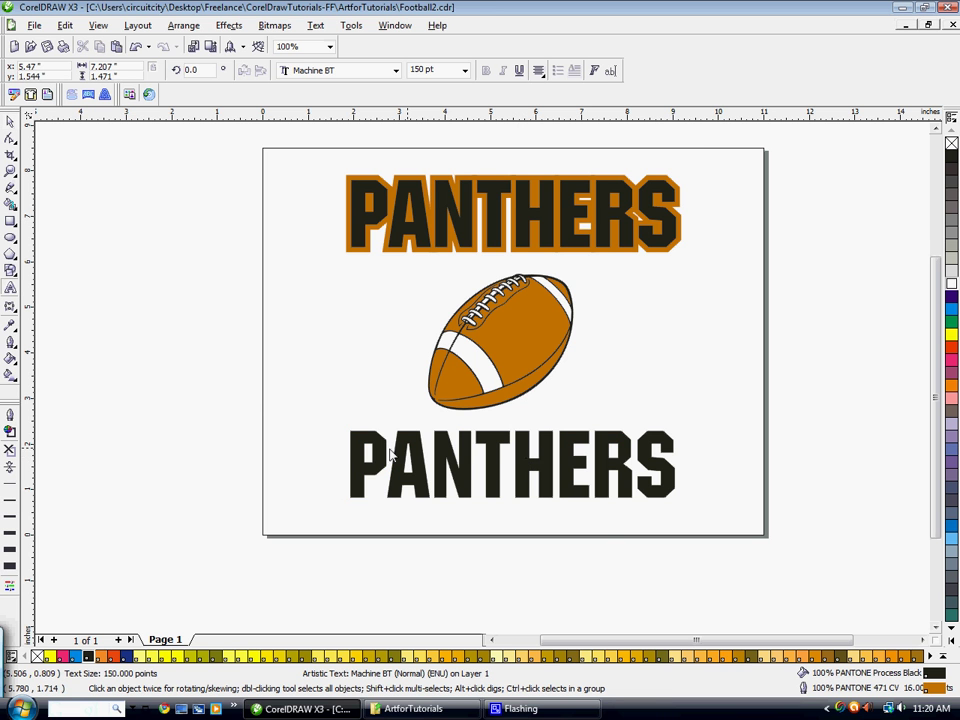
Step: Retype the lower PANTHERS copy as FOOTBALL and give it the same brown outline
click(512, 465)
drag(350, 455, 660, 450)
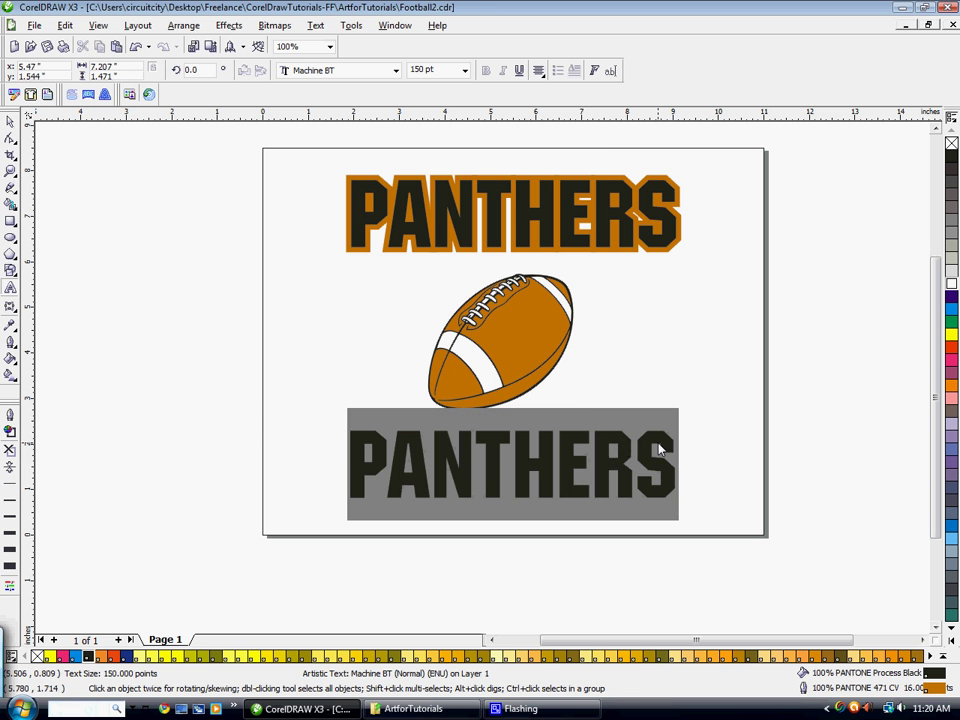
text(FOOT)
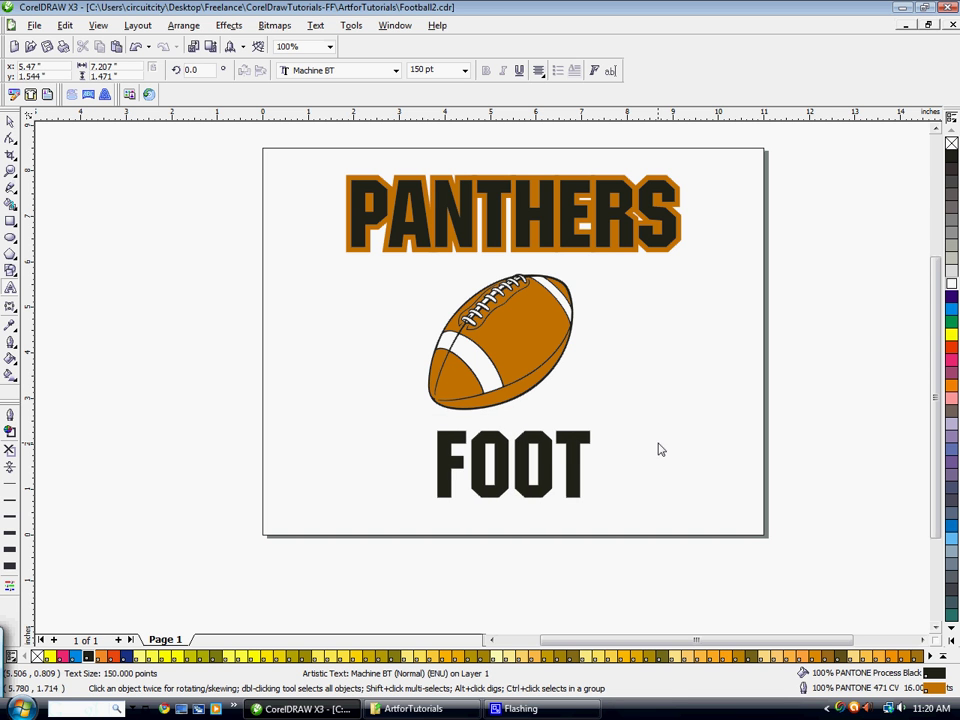
text(BALL)
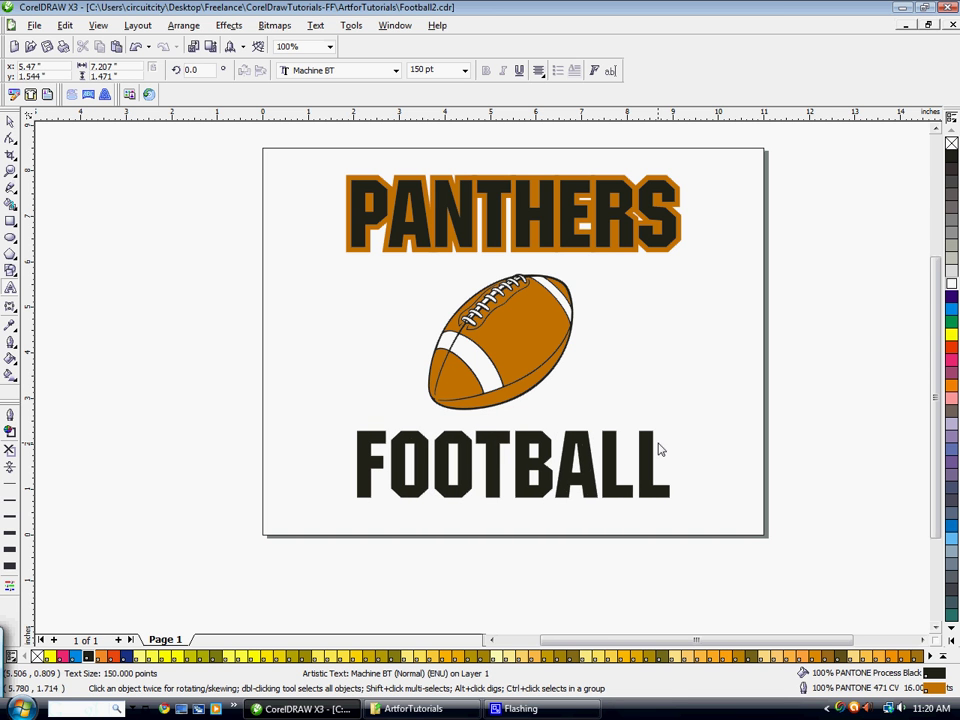
click(10, 121)
click(12, 516)
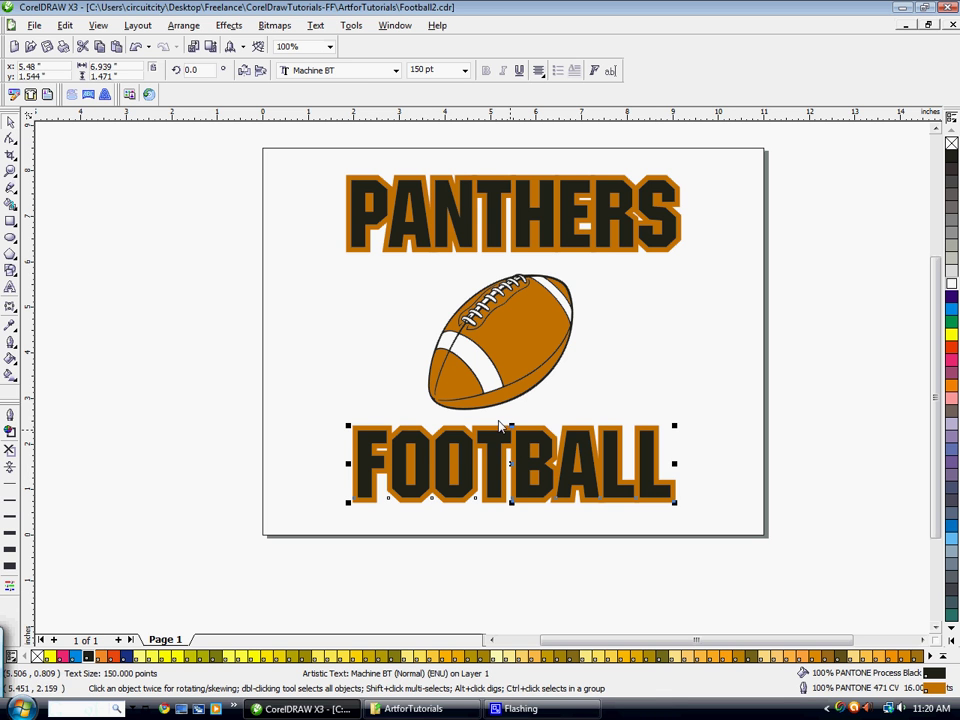
Step: Arch PANTHERS upward using a single-arc envelope
click(439, 189)
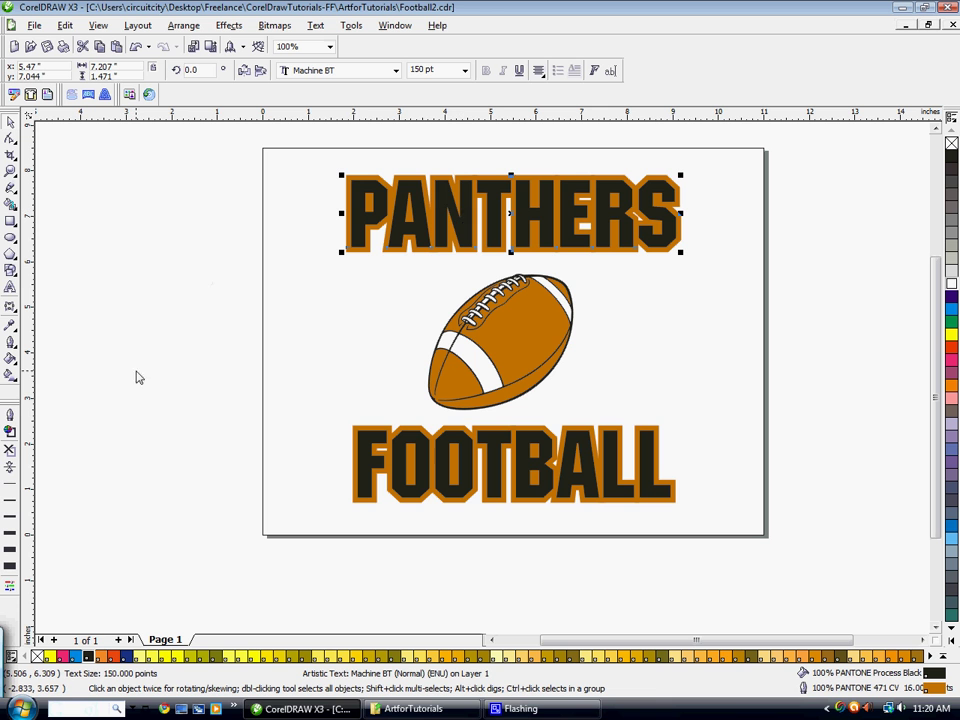
click(10, 308)
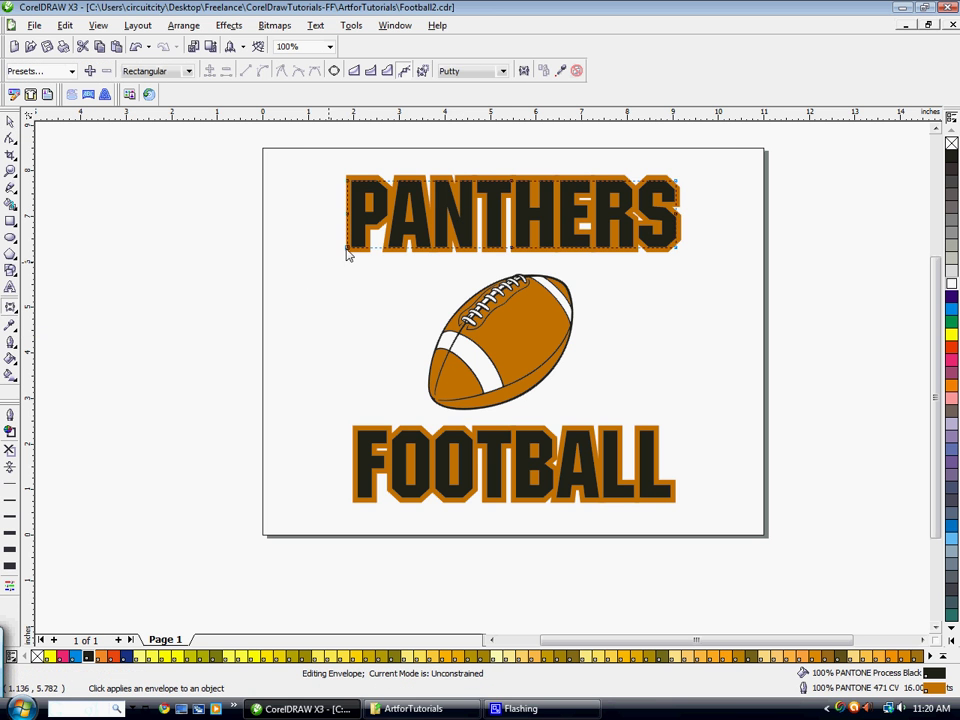
click(371, 71)
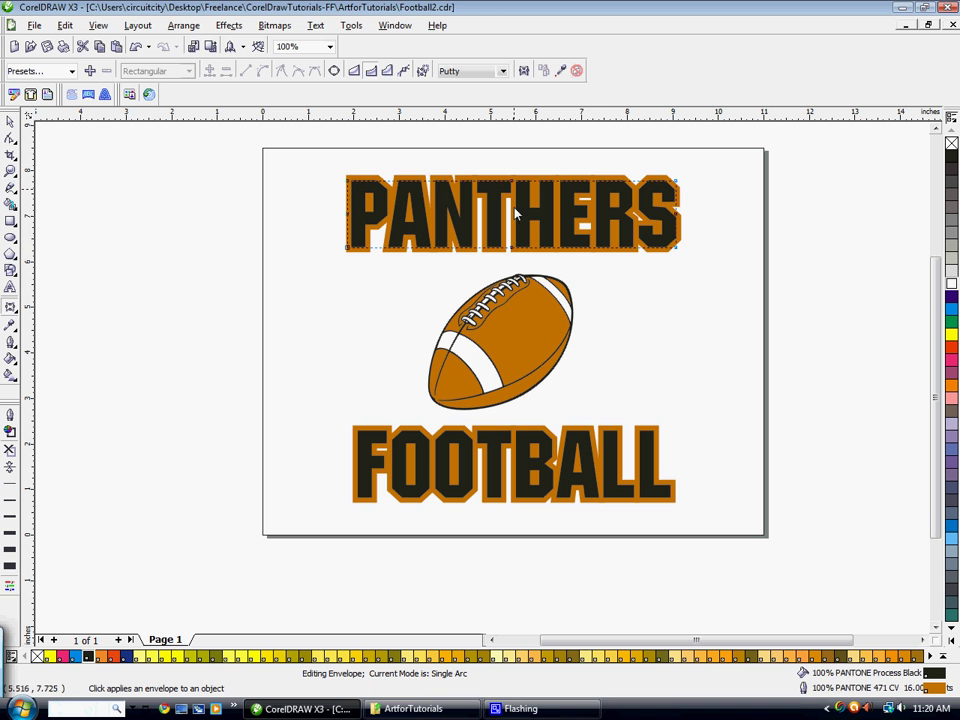
drag(512, 252, 514, 214)
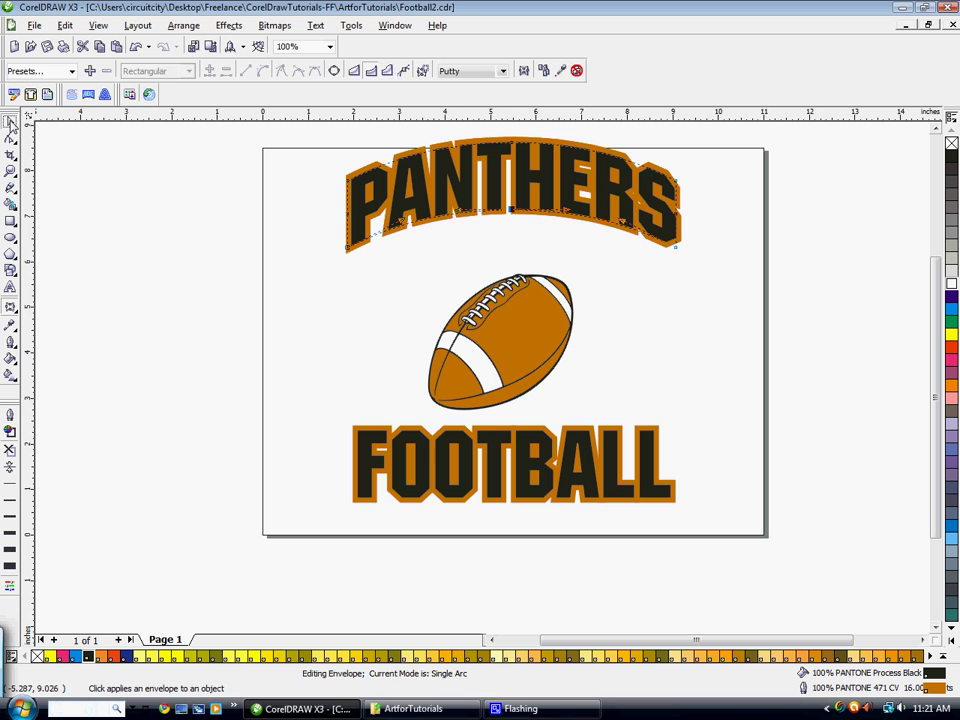
click(10, 122)
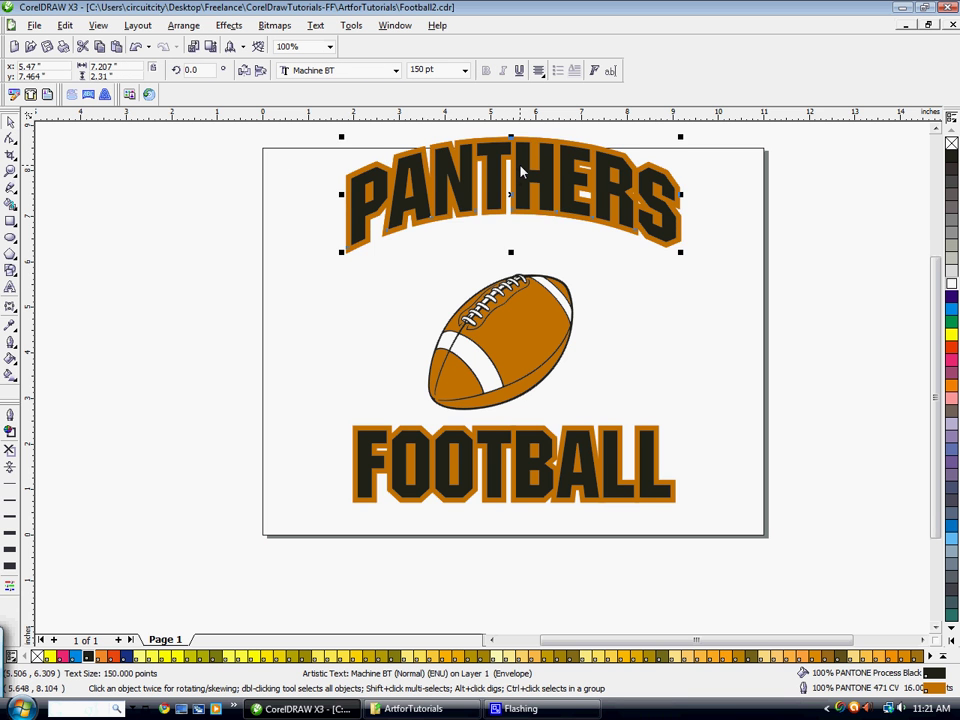
Step: Nudge PANTHERS down toward the football and FOOTBALL up slightly
key(Down)
key(Down)
key(Down)
key(Down)
key(Down)
key(Down)
key(Down)
key(Down)
key(Down)
key(Down)
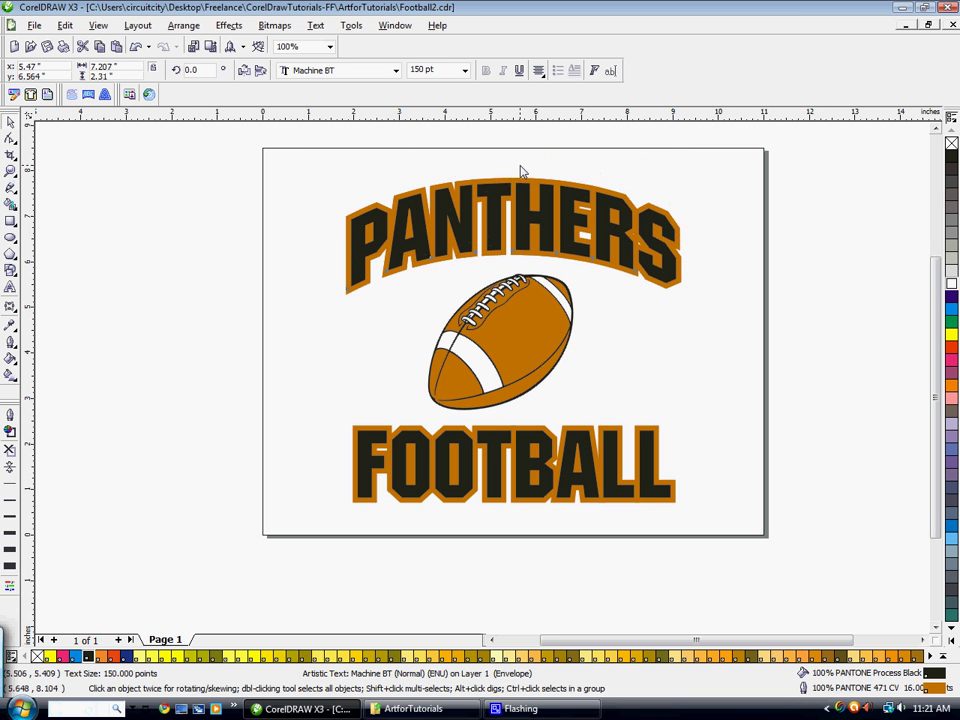
click(497, 450)
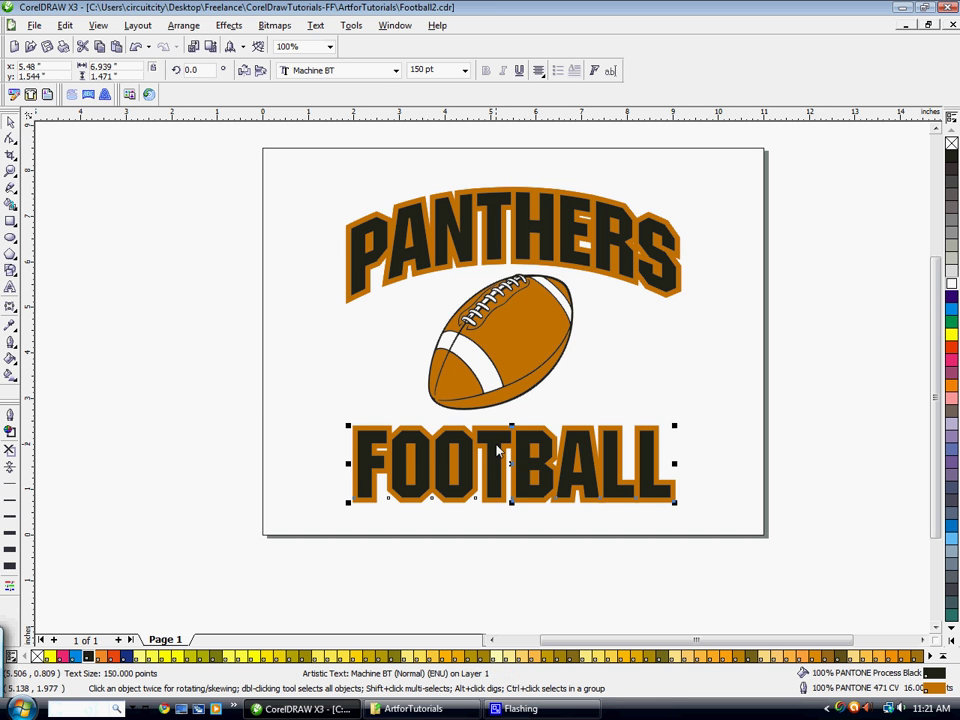
key(Up)
click(664, 379)
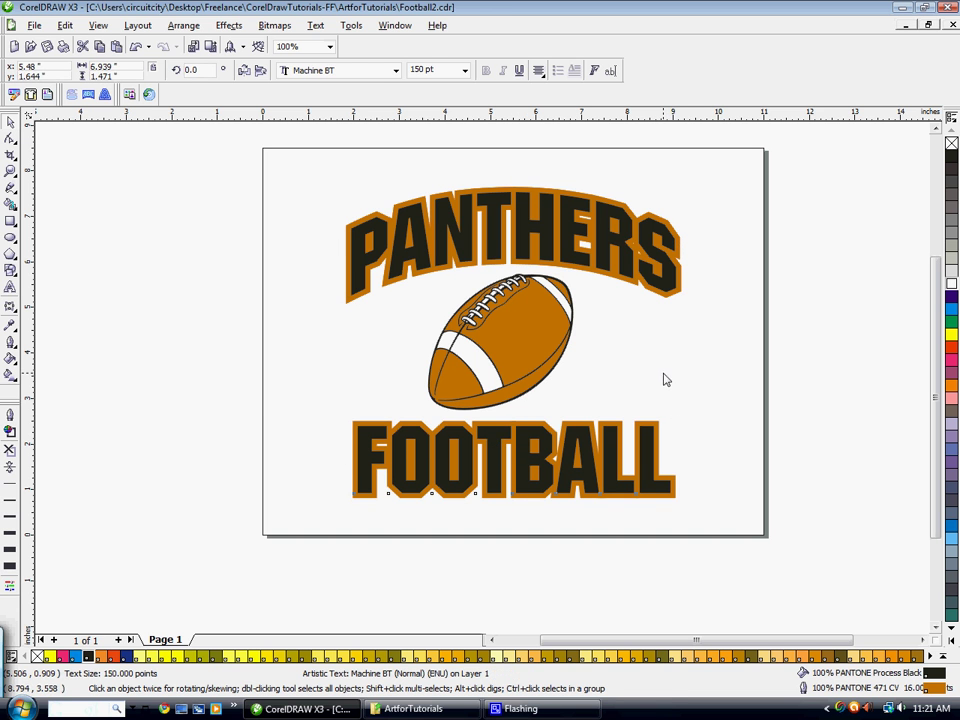
click(497, 233)
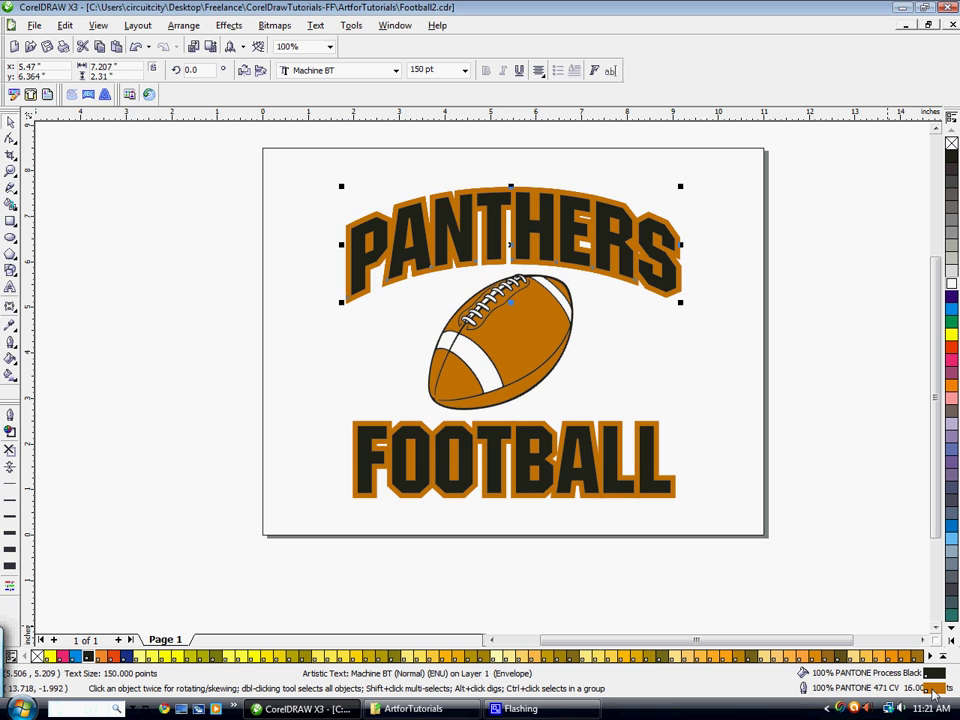
Step: Change the PANTHERS outline to white at 4 pt
double_click(934, 690)
click(416, 244)
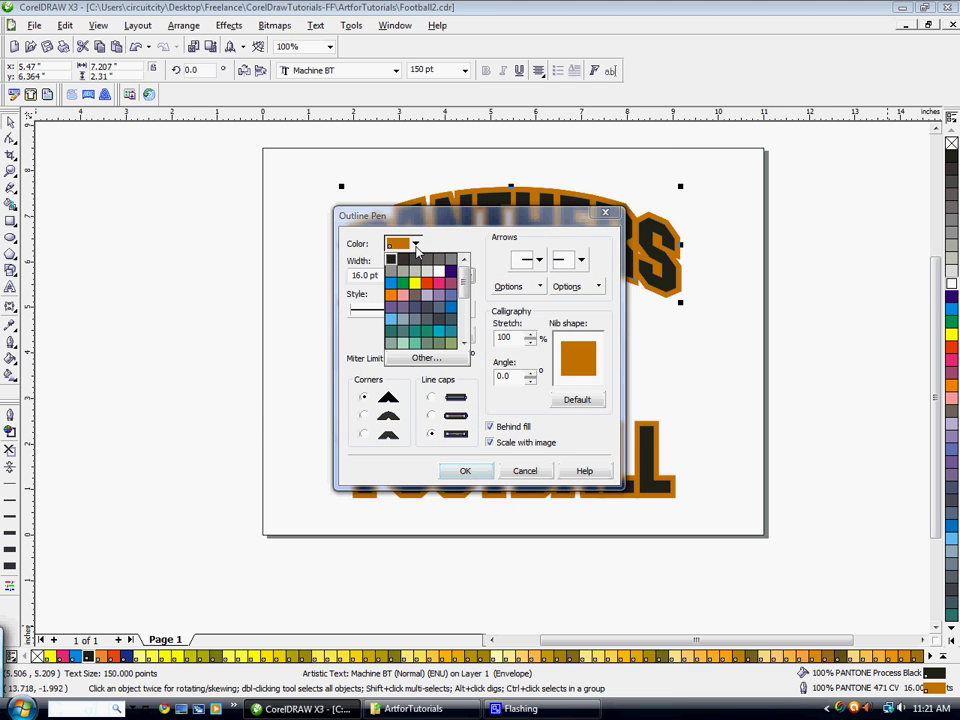
click(440, 272)
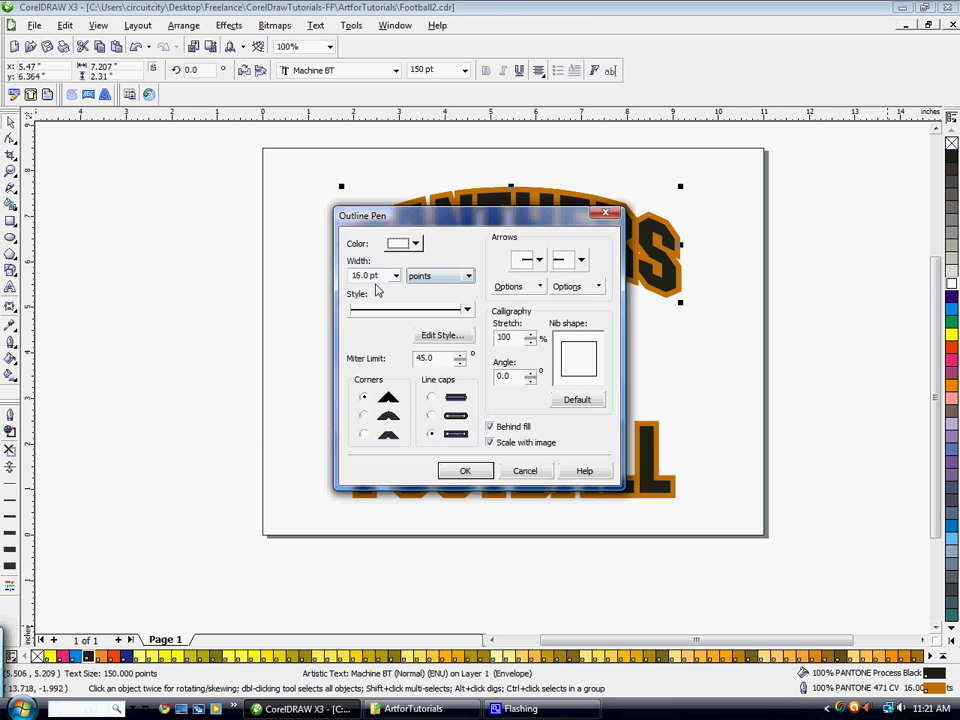
click(395, 276)
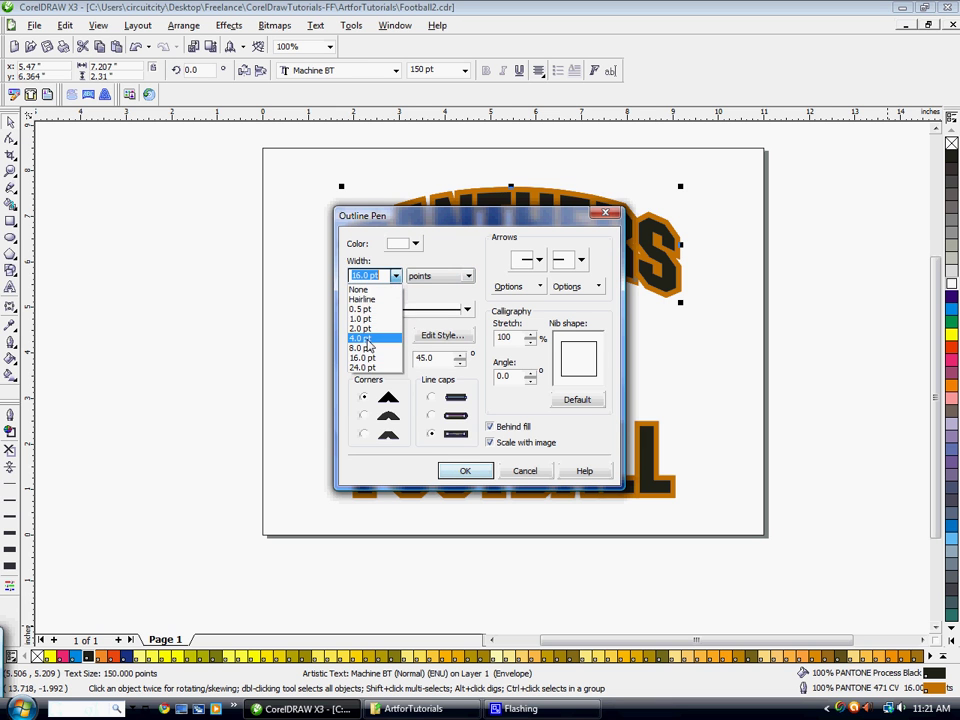
click(366, 339)
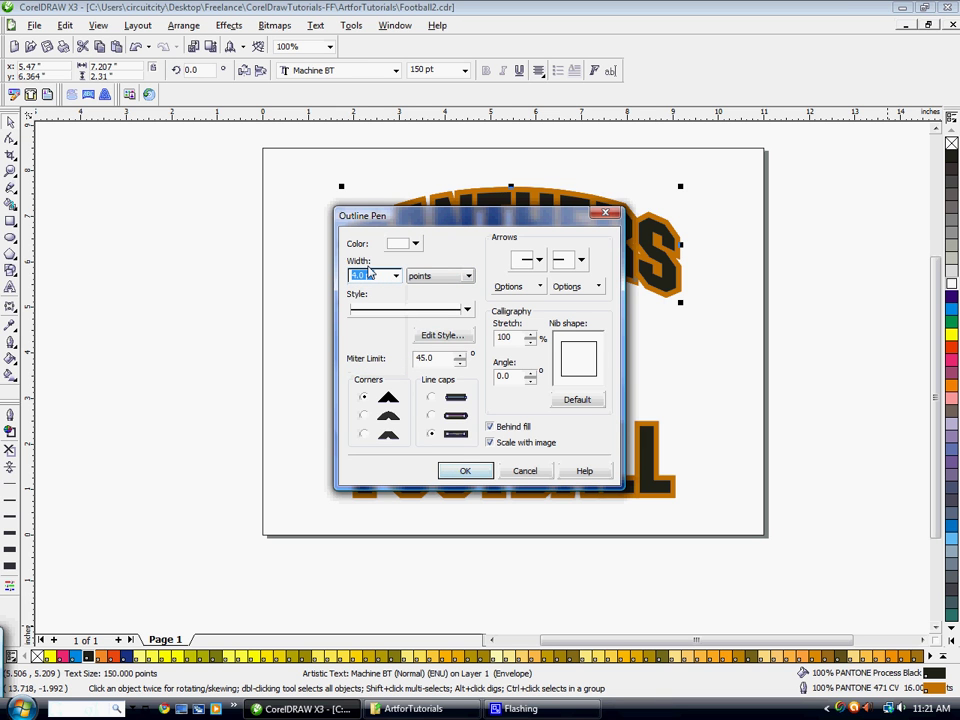
click(477, 472)
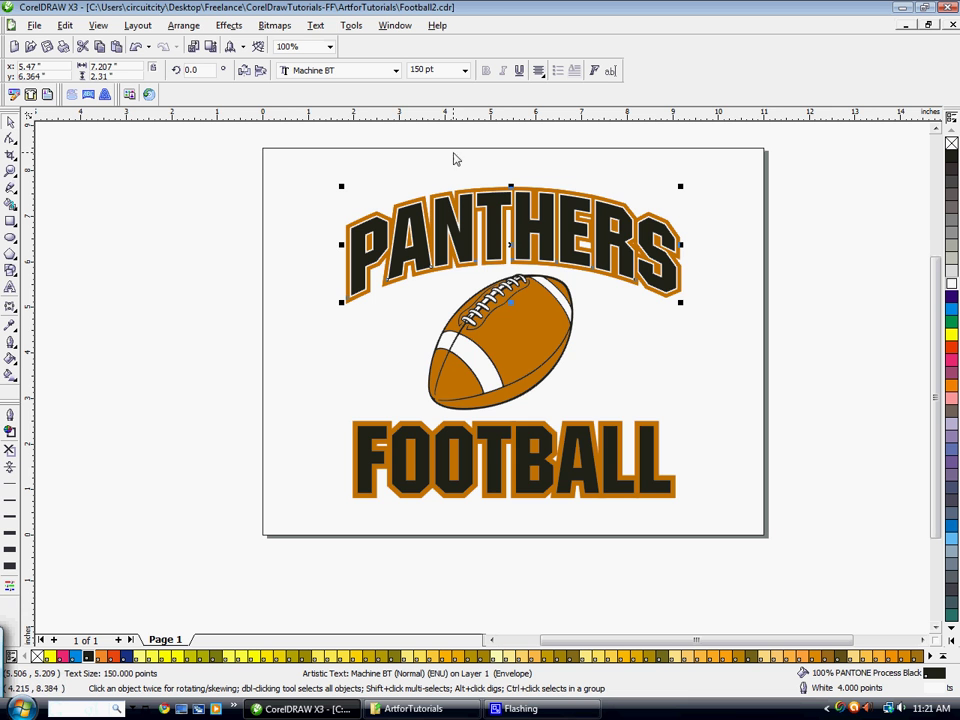
Step: Widen the white PANTHERS outline to 6 pt, then select the FOOTBALL text
scroll(505, 207, up, 1)
scroll(505, 207, up, 3)
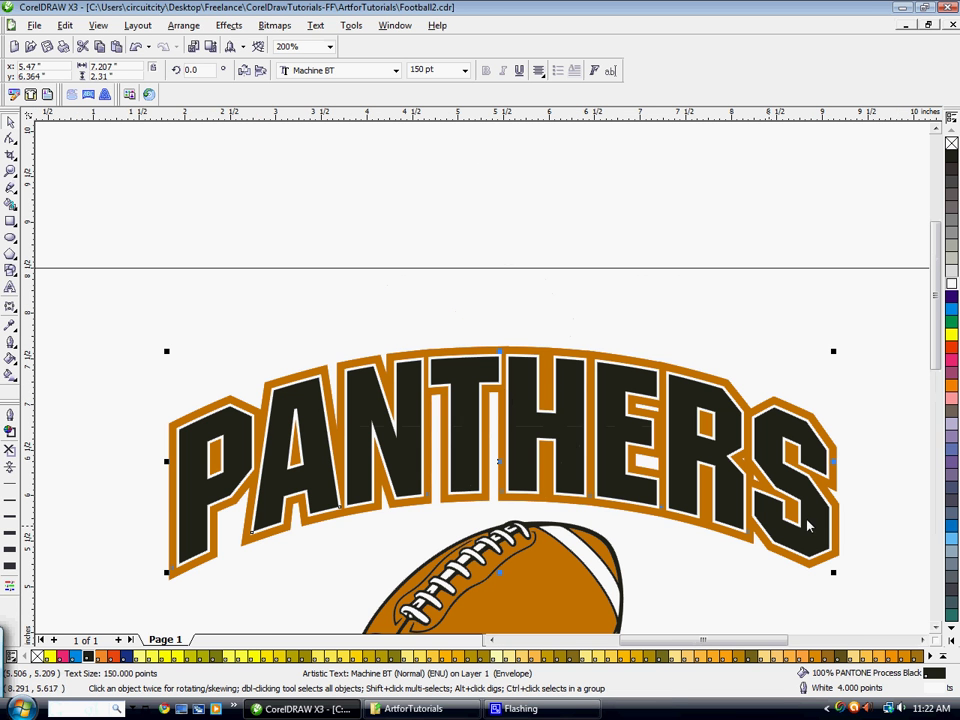
double_click(934, 689)
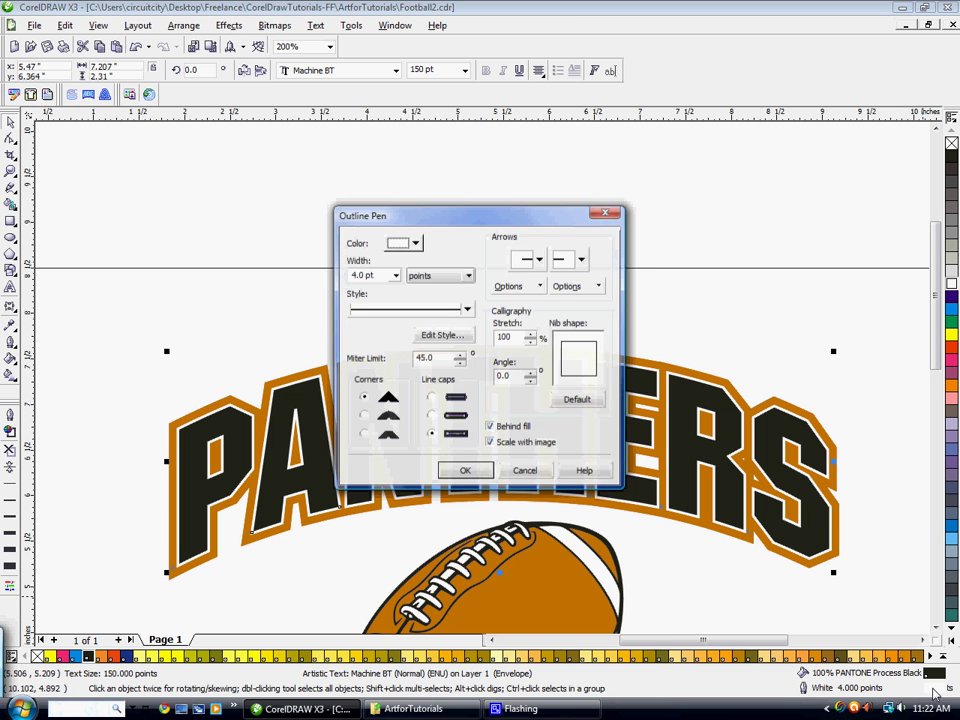
click(394, 276)
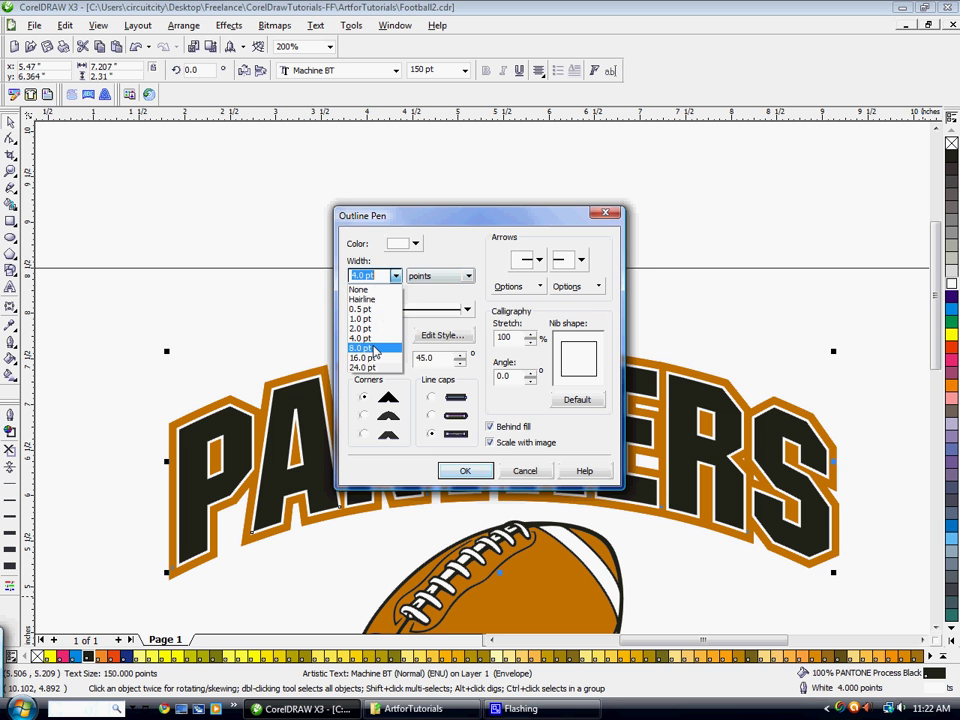
click(380, 280)
text(6)
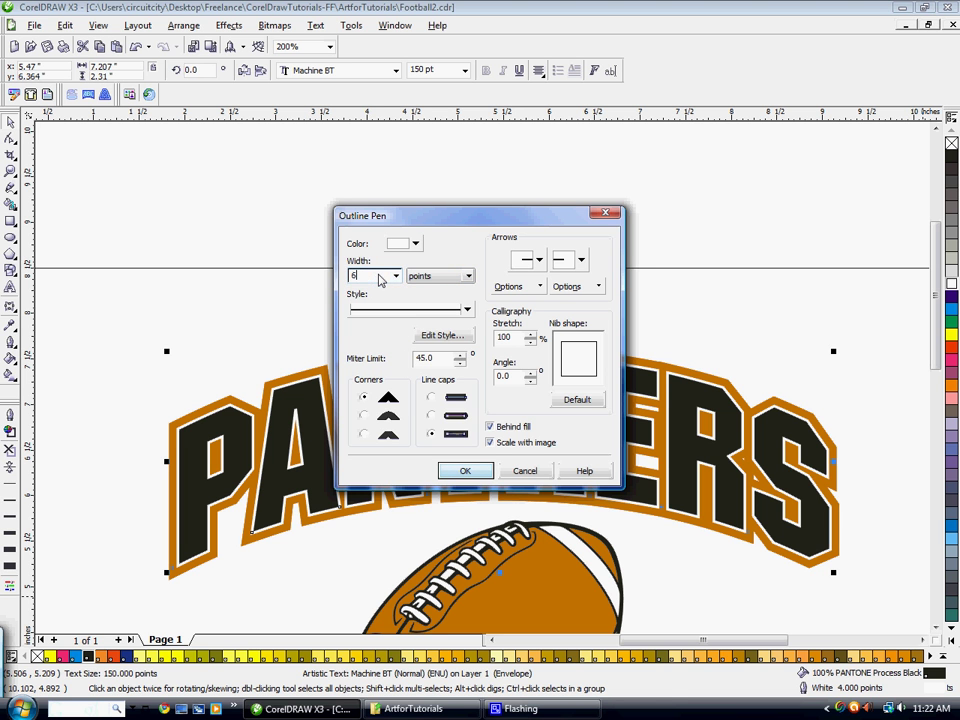
click(466, 474)
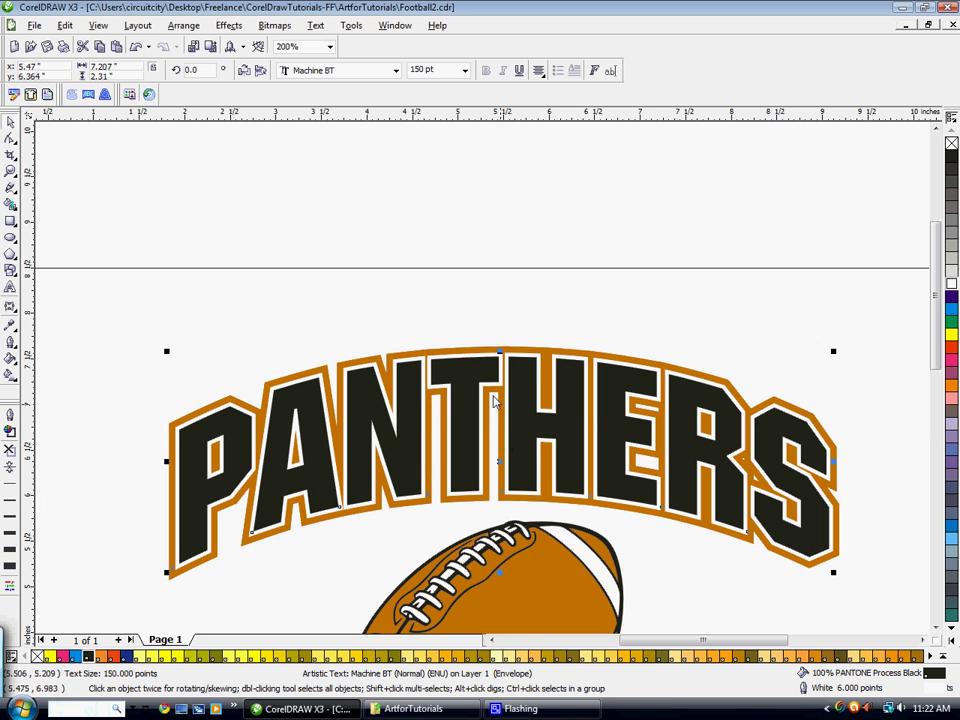
scroll(482, 381, down, 1)
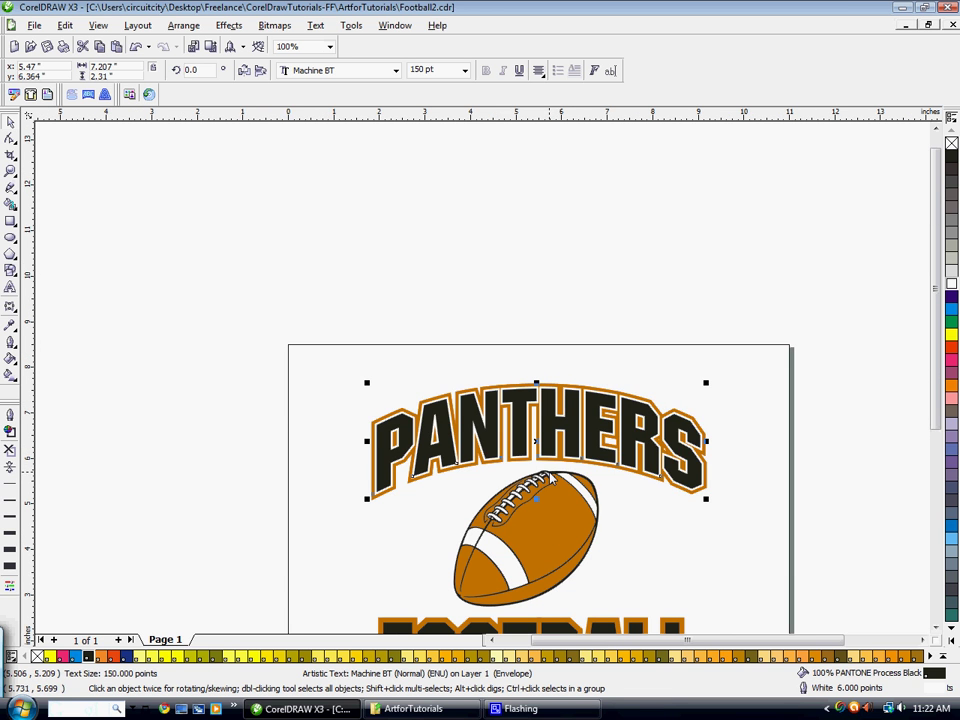
scroll(575, 519, up, 1)
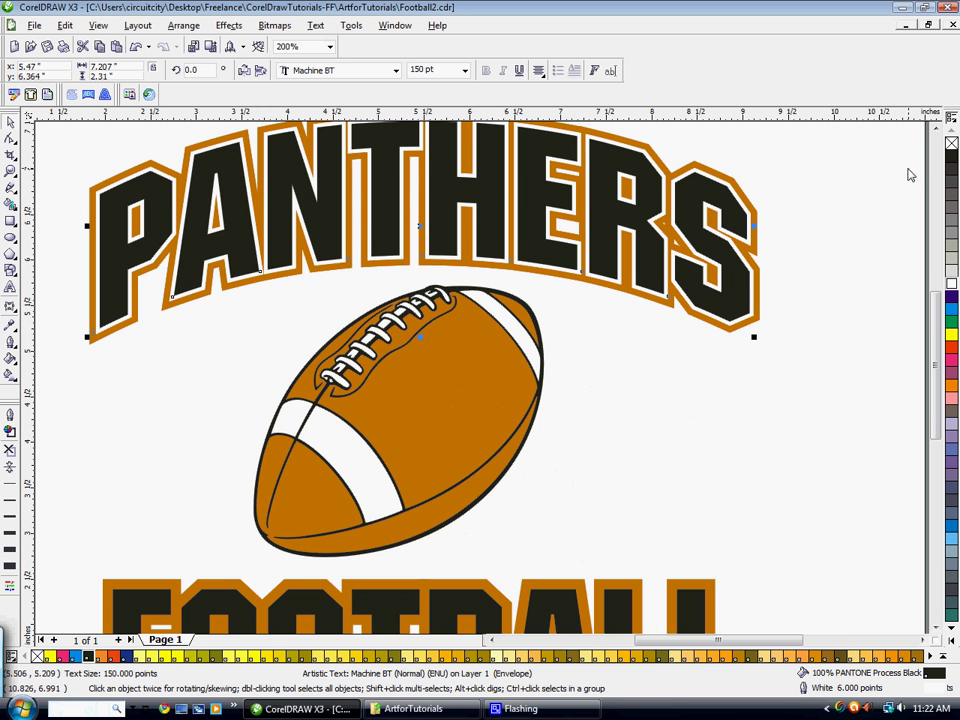
scroll(761, 240, up, 1)
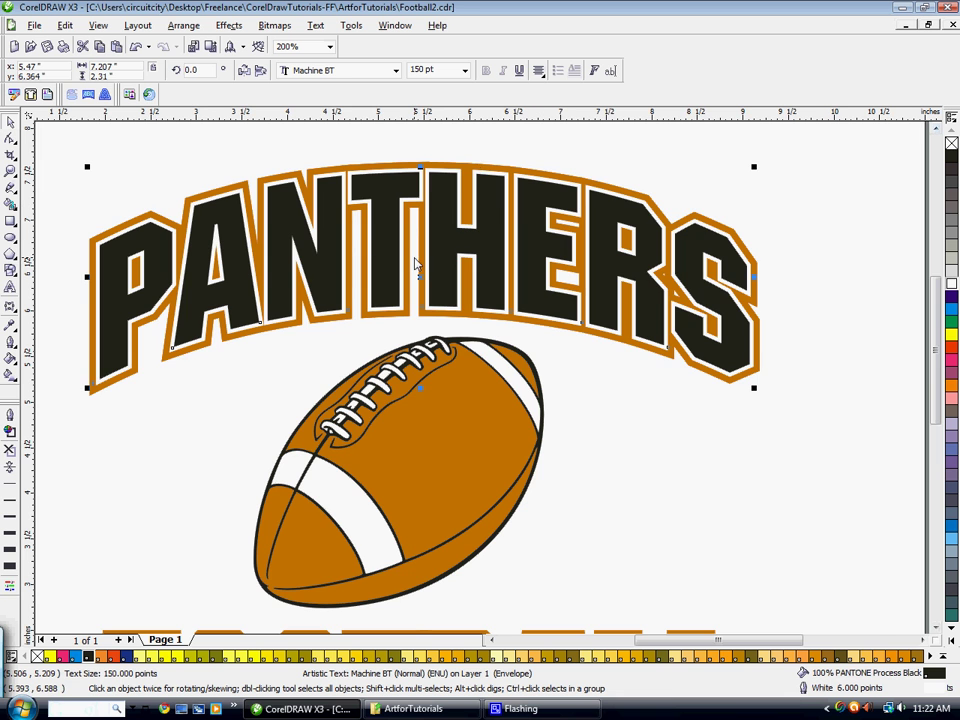
scroll(480, 386, down, 1)
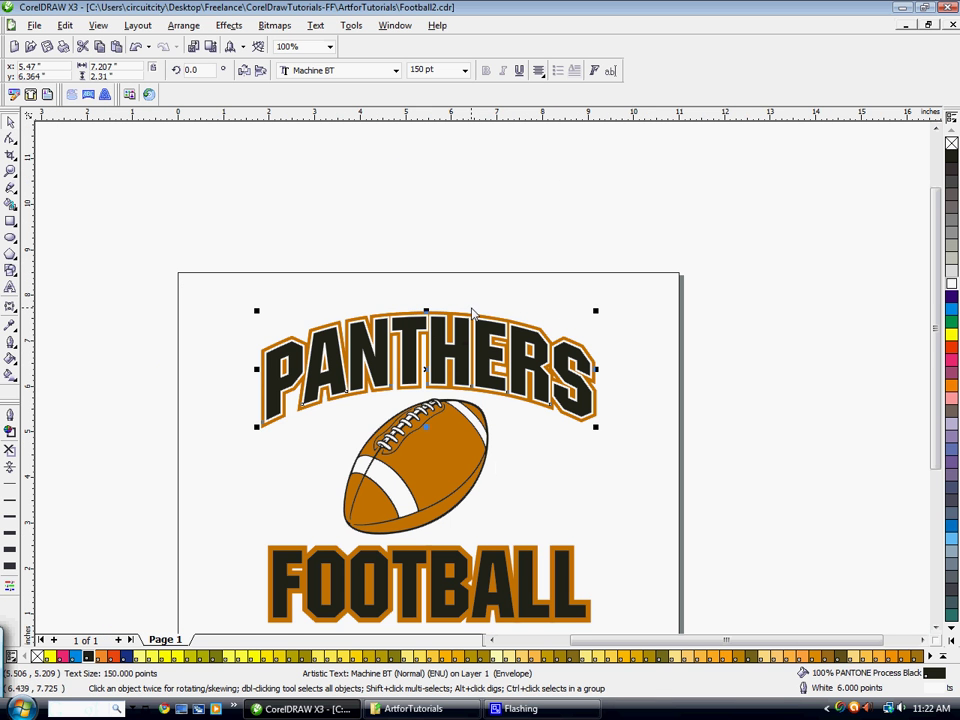
click(570, 467)
click(505, 558)
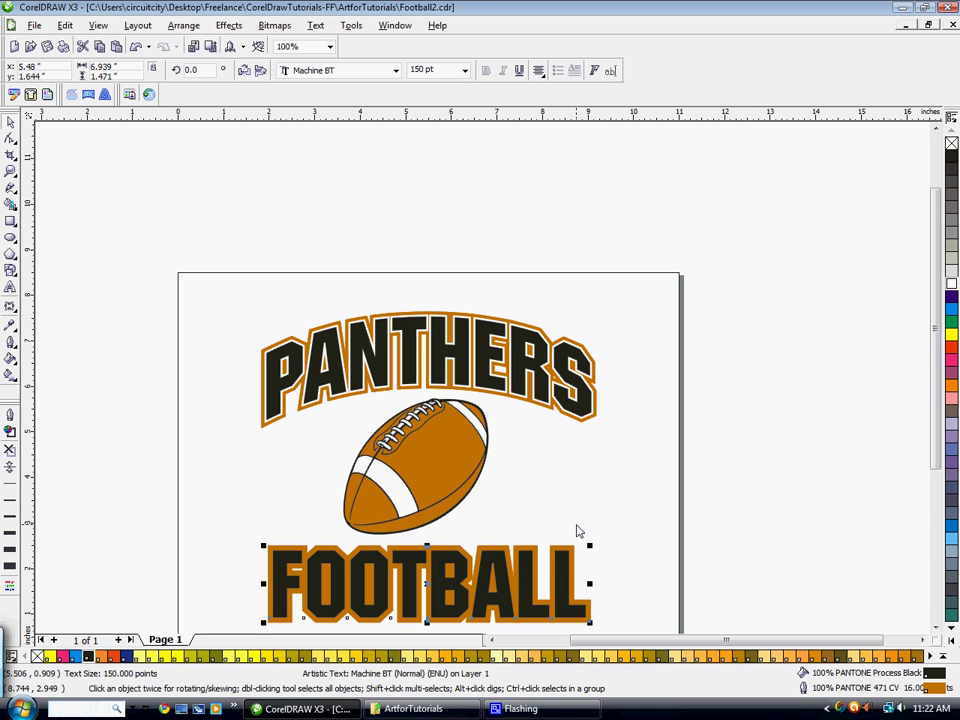
Step: Copy the outline between the arched PANTHERS title and FOOTBALL so both words share matching outlines
click(540, 368)
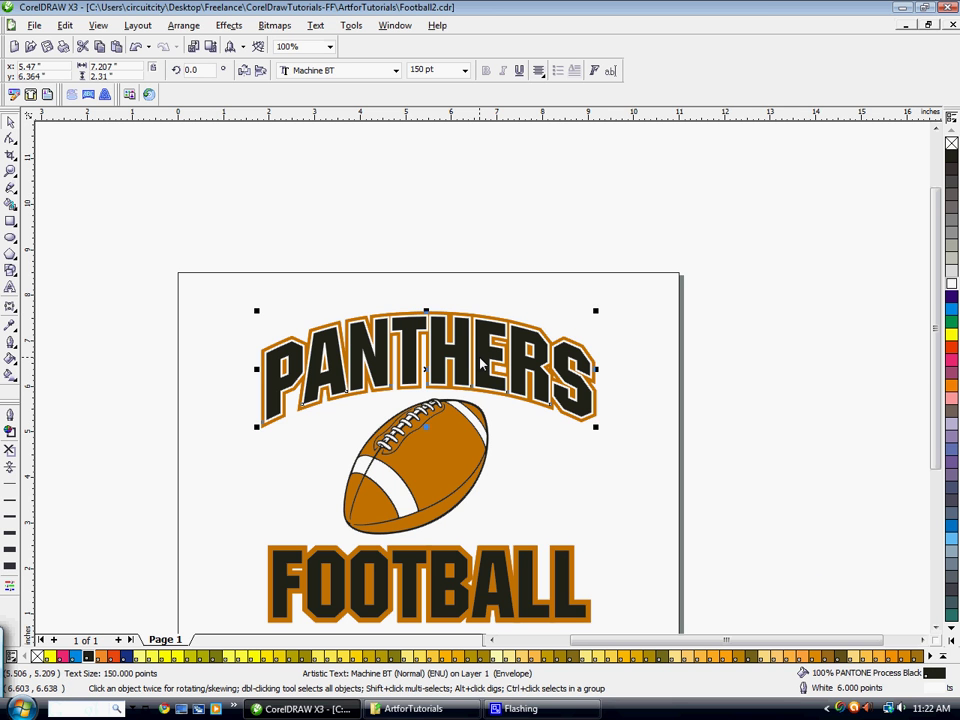
drag(483, 368, 528, 568)
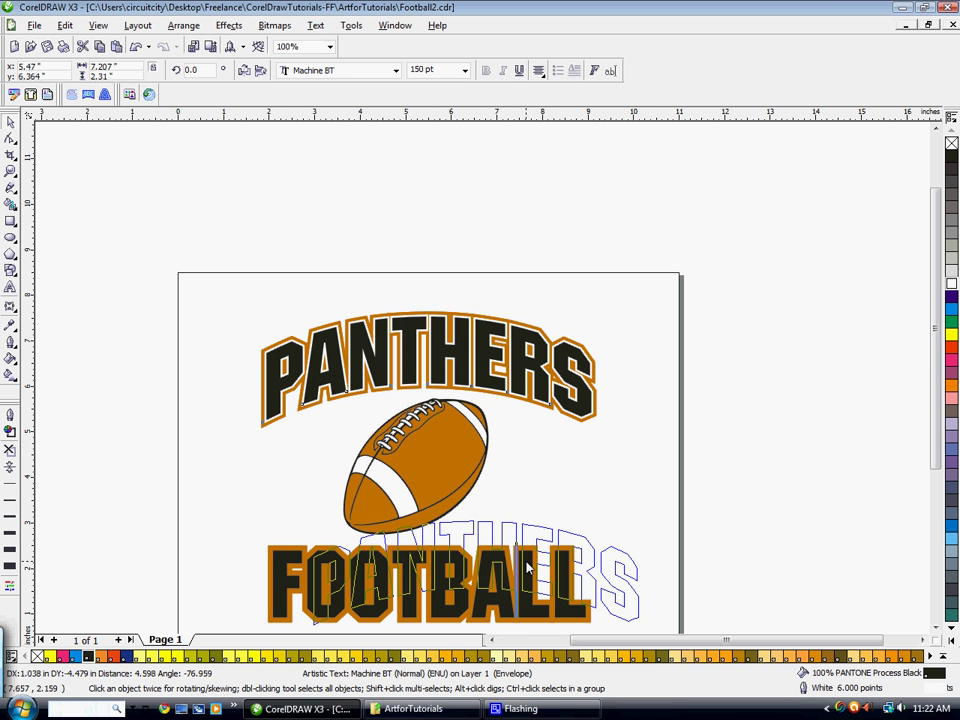
drag(527, 566, 530, 566)
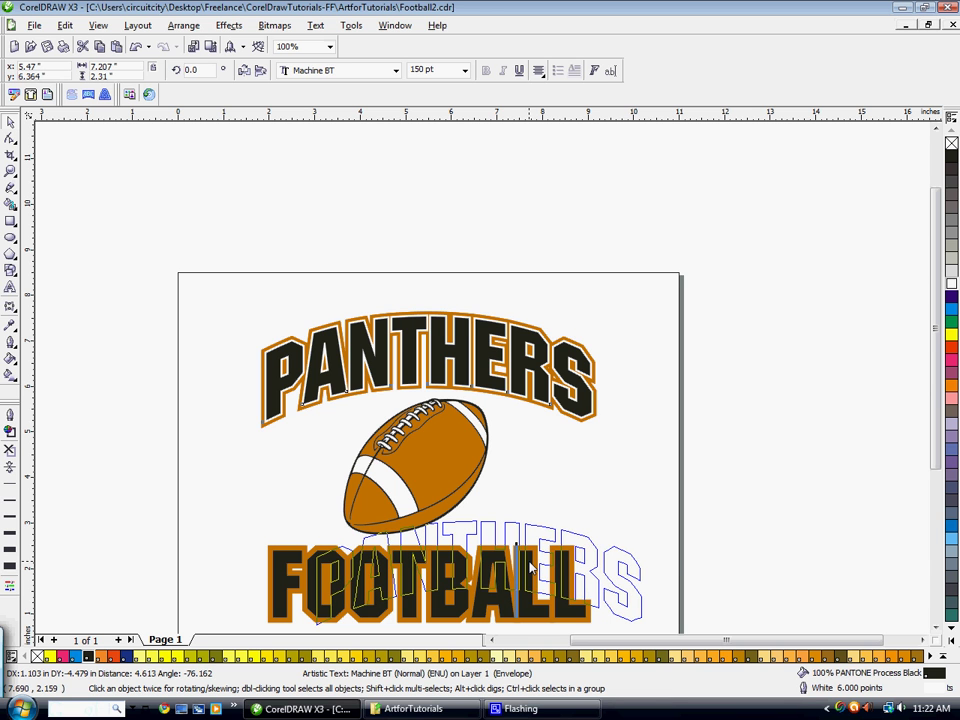
drag(530, 566, 530, 567)
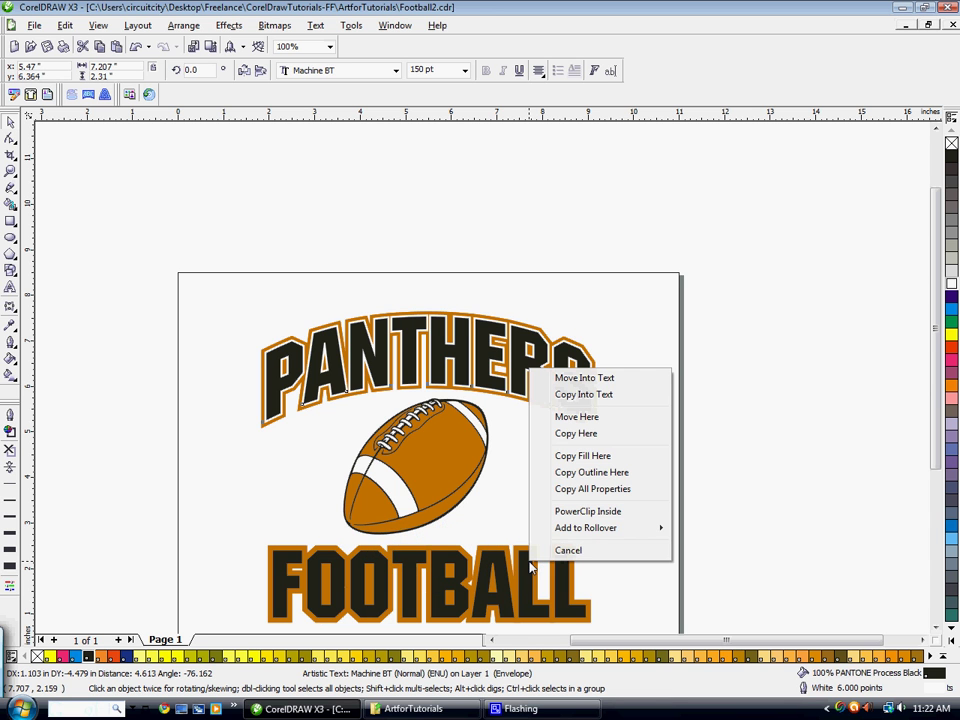
click(598, 472)
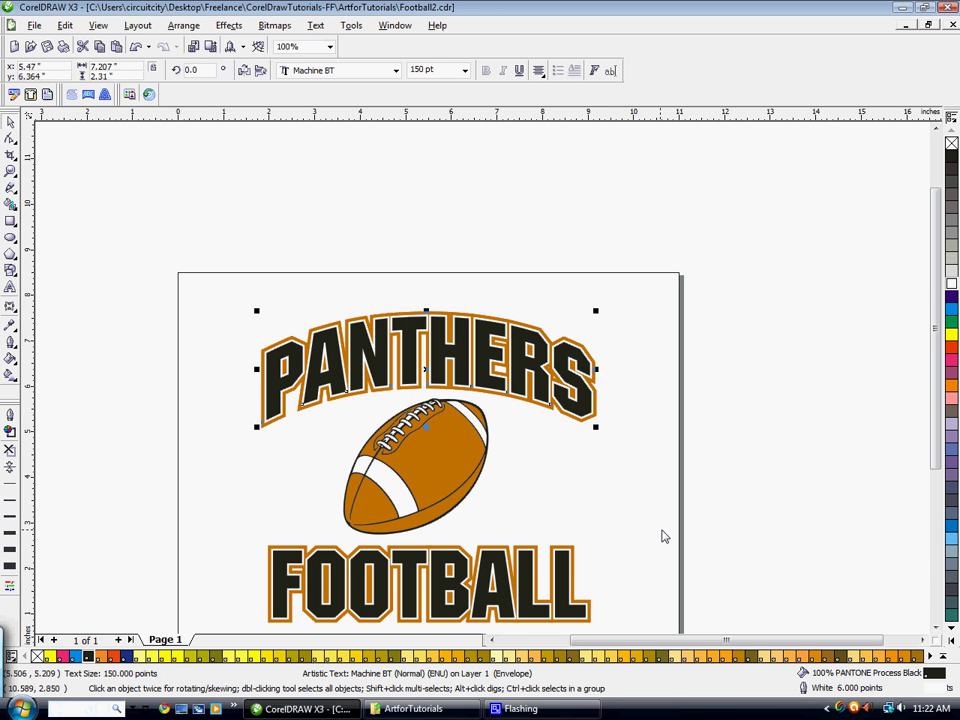
click(664, 536)
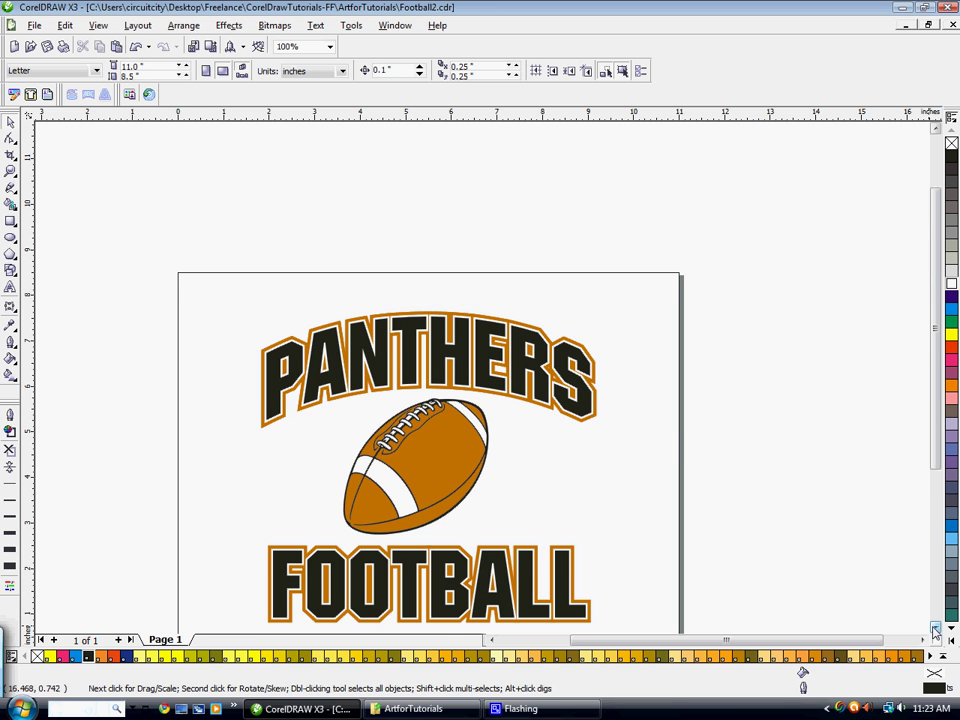
Step: Scroll the page into view and select the arched PANTHERS title
scroll(698, 468, down, 1)
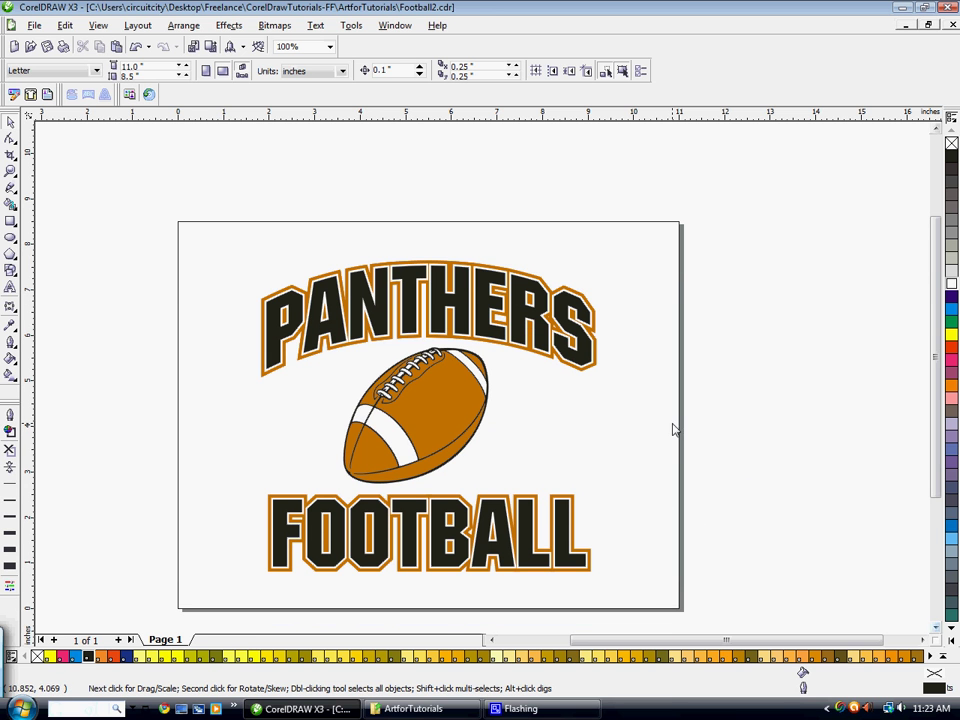
click(595, 322)
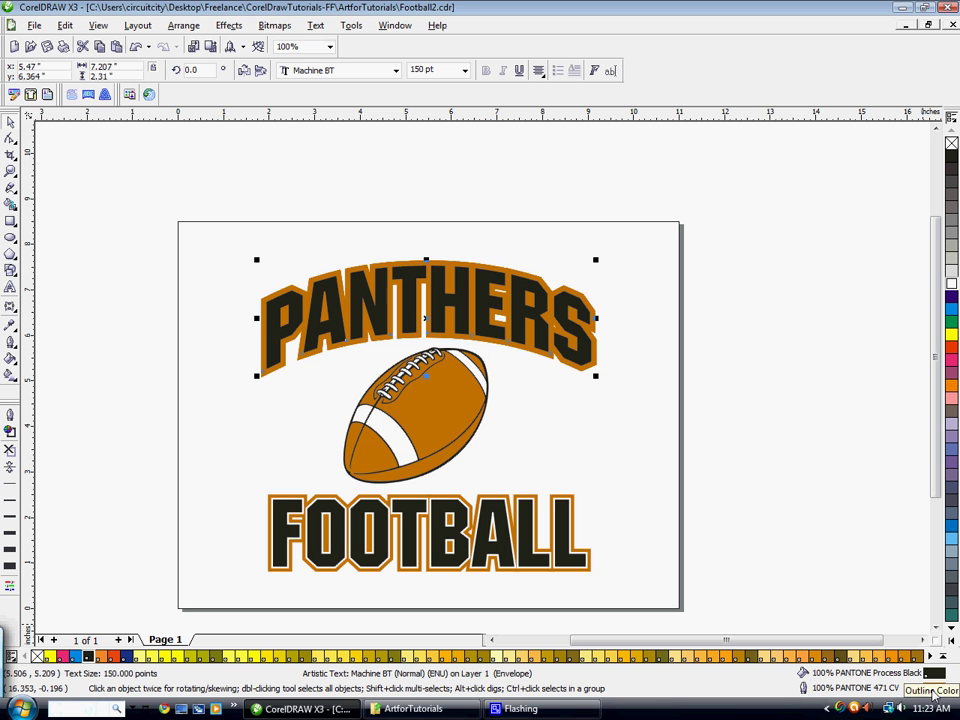
Step: Set the PANTHERS copy's outline colour to black
double_click(931, 688)
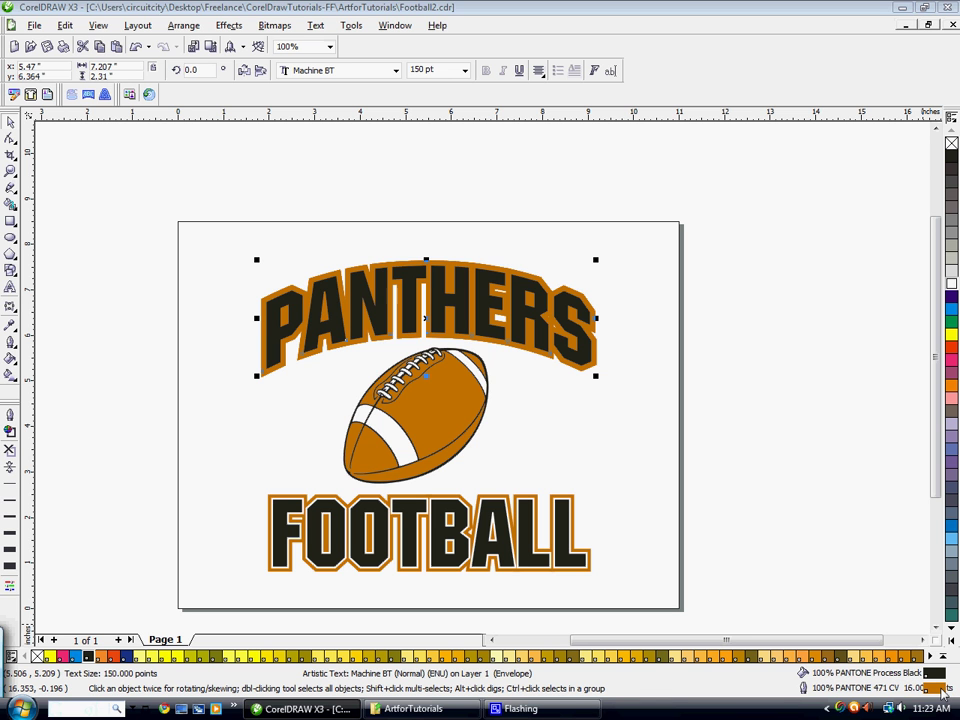
click(418, 244)
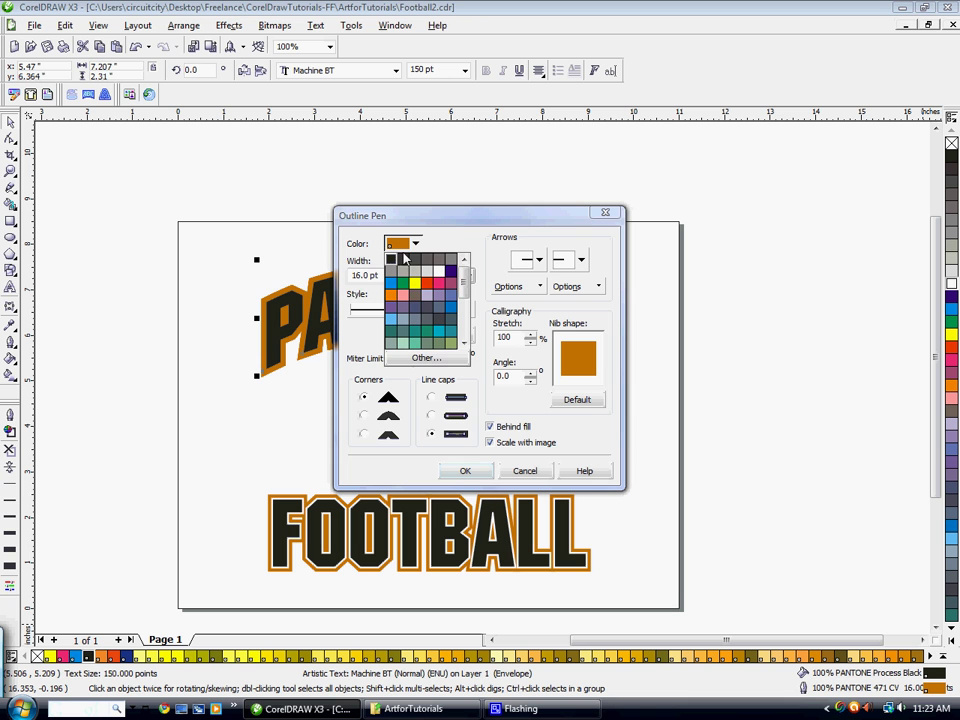
key(Escape)
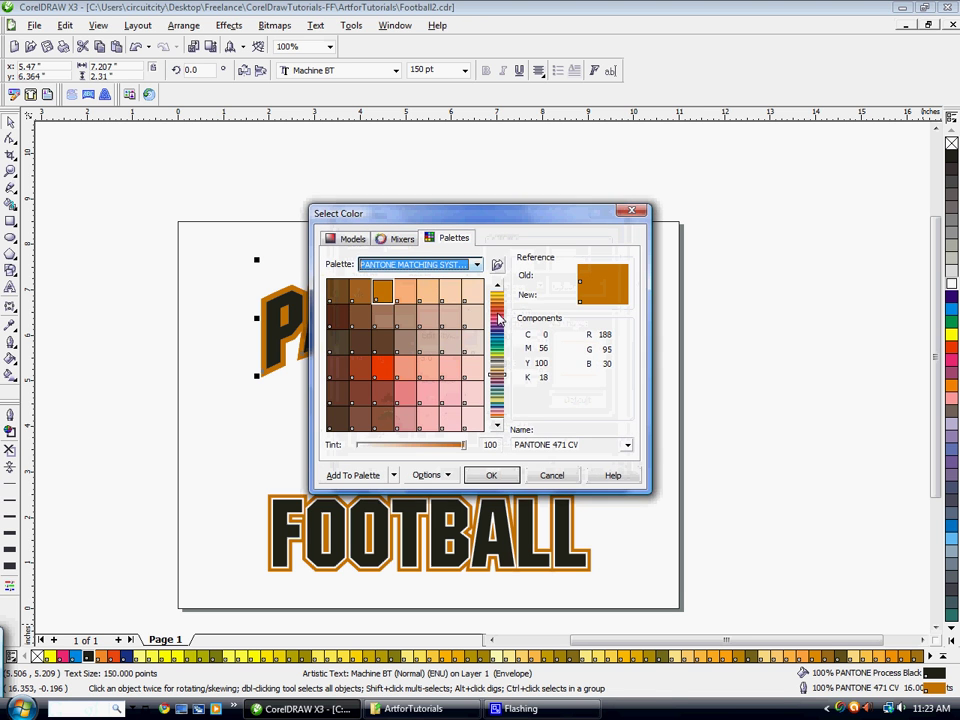
click(497, 297)
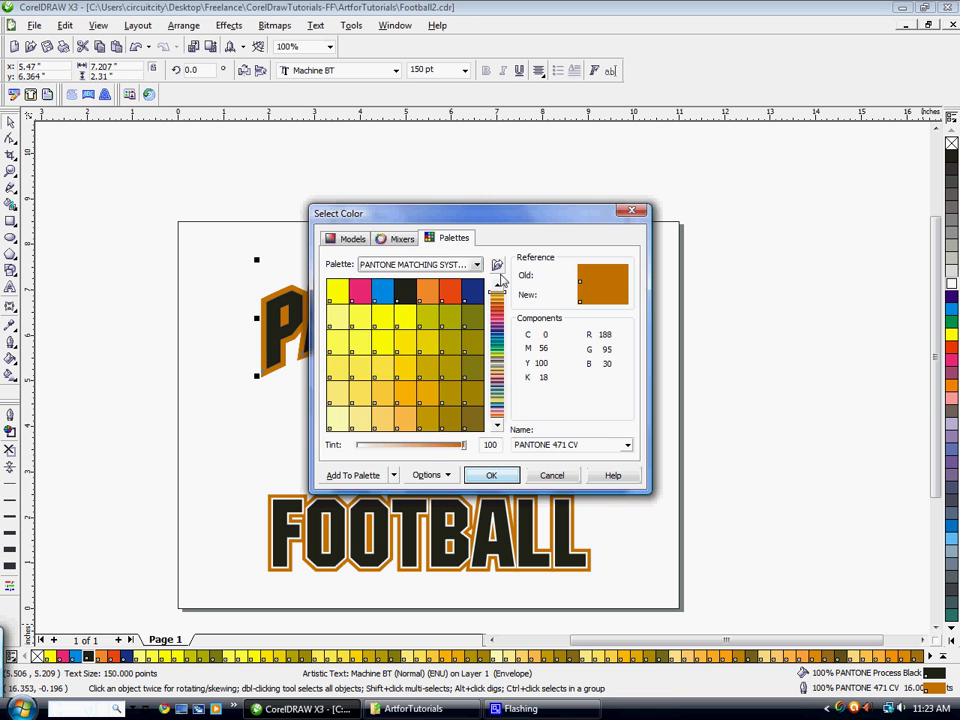
click(405, 291)
click(491, 475)
click(457, 531)
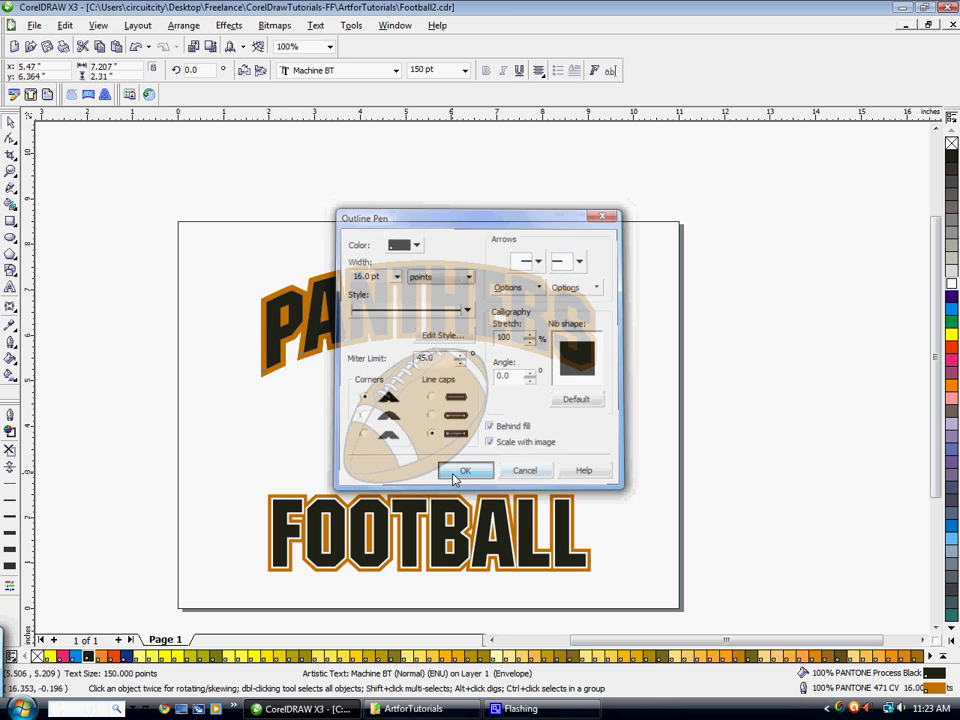
Step: Send the black-outlined copy to the back of the page, nudge it down, and widen it slightly
click(137, 25)
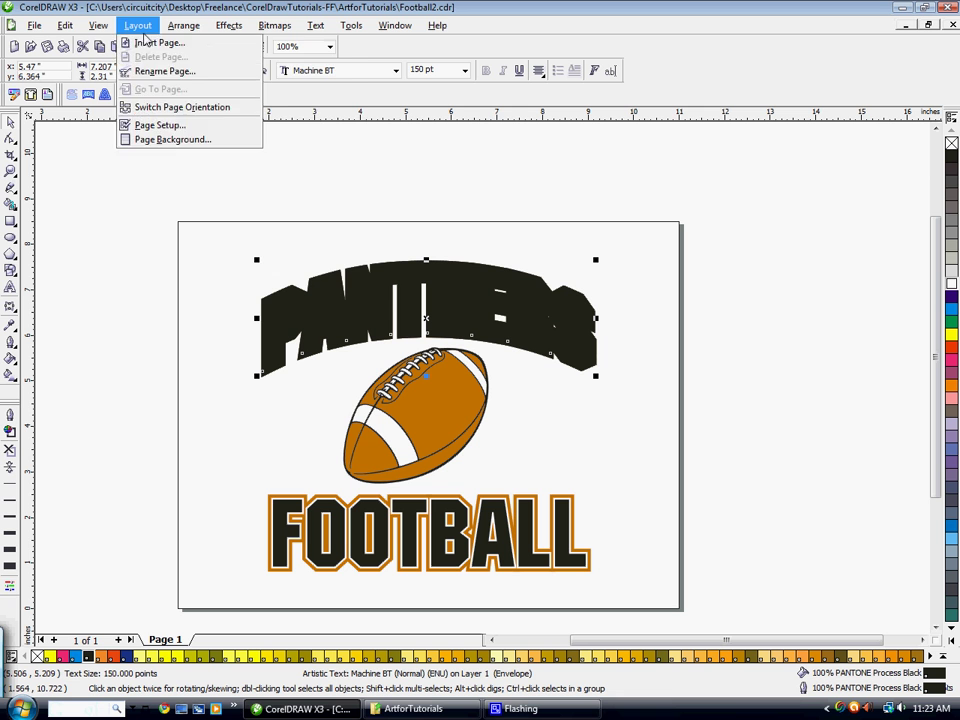
mouse_move(183, 25)
mouse_move(202, 80)
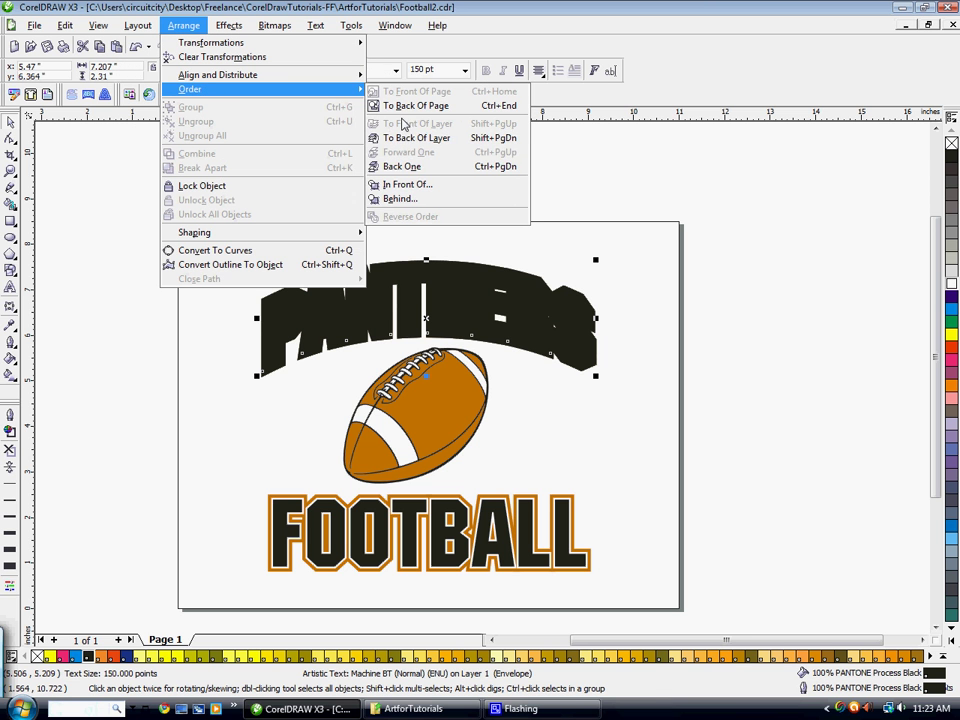
click(412, 105)
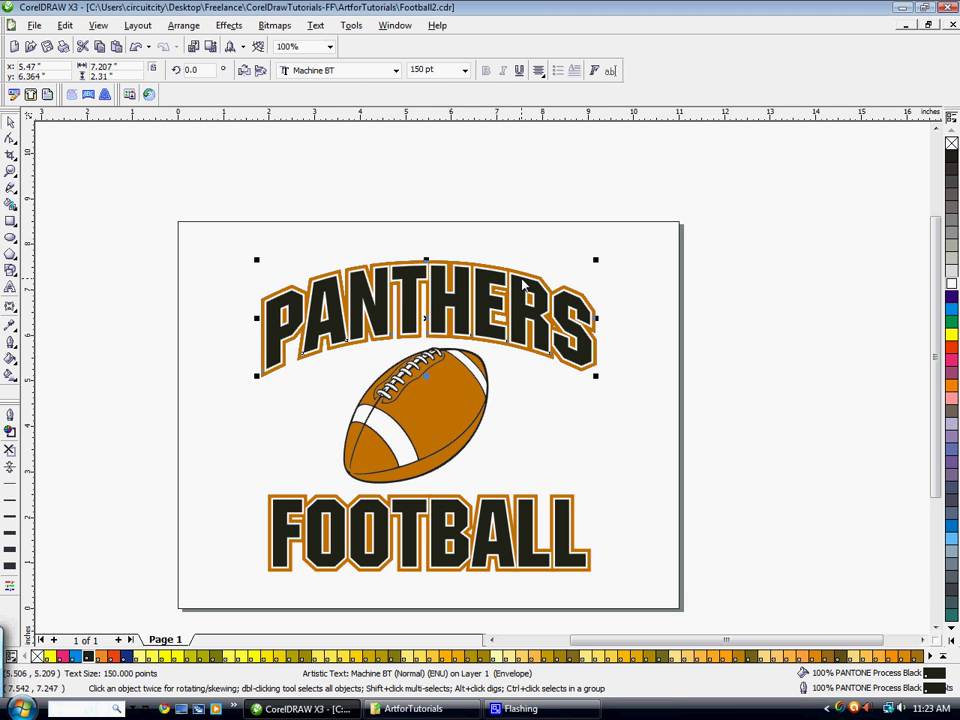
key(Down)
key(Down)
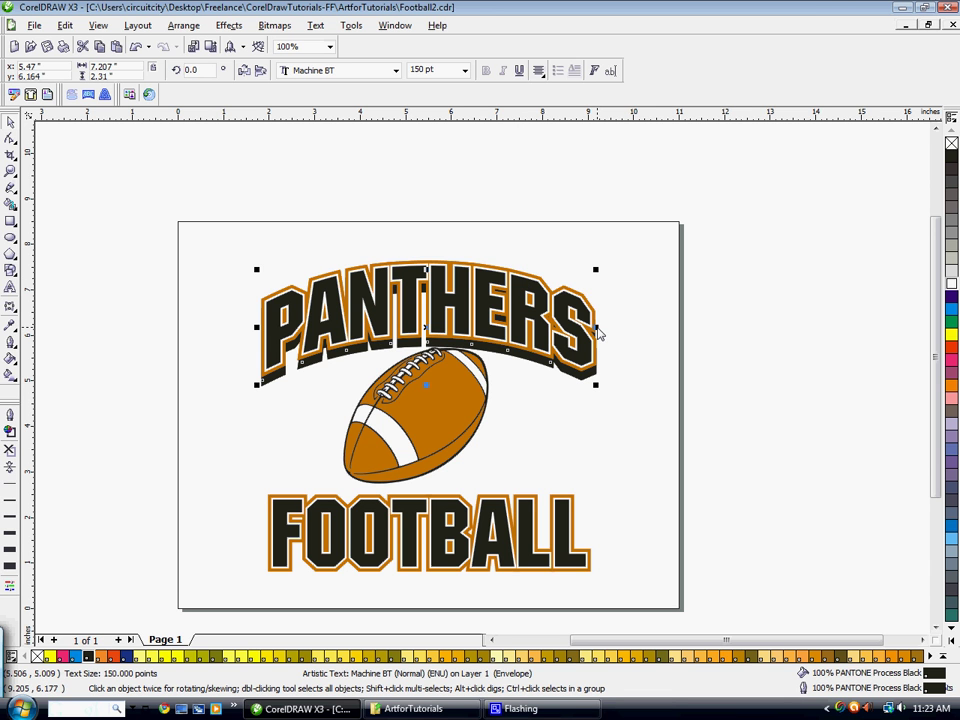
drag(600, 332, 609, 328)
click(681, 336)
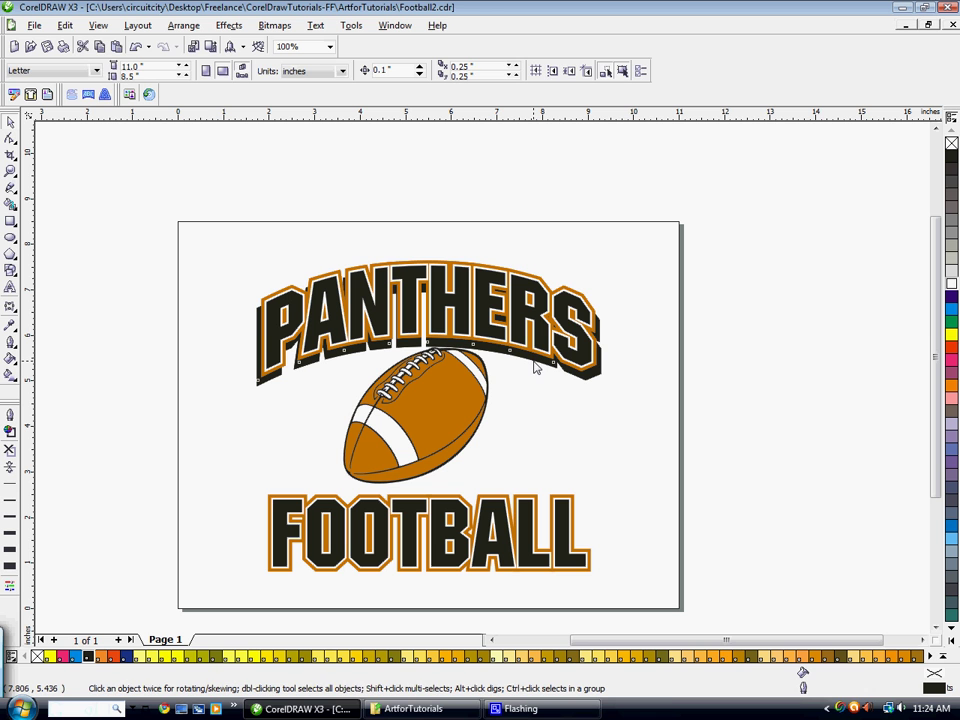
Step: Select the front PANTHERS text object, toggling selection until the correct layer is picked
click(536, 374)
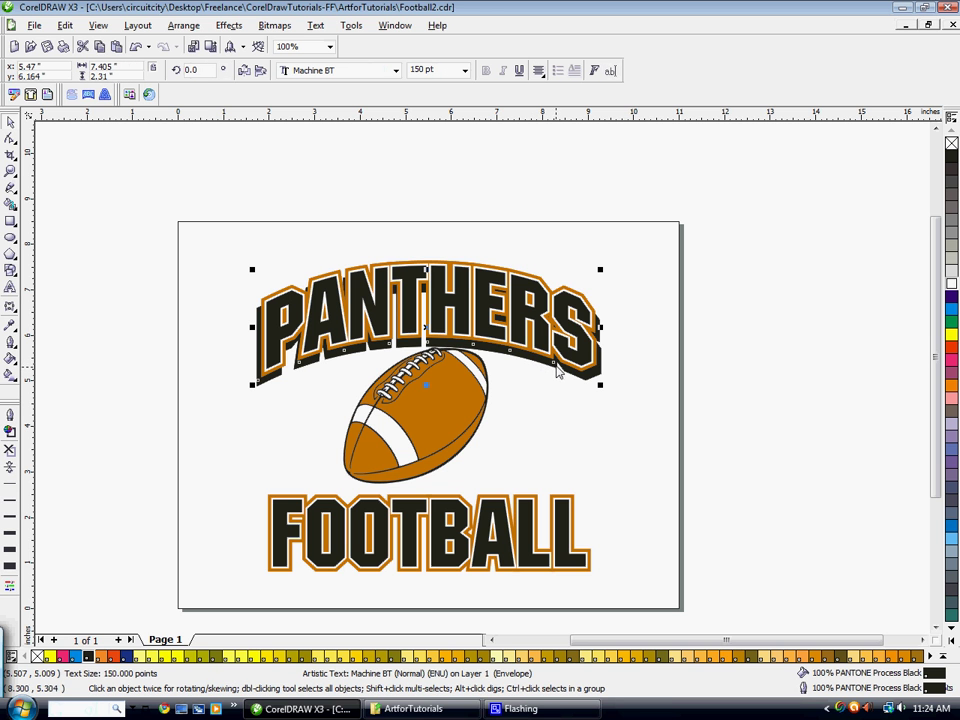
click(649, 437)
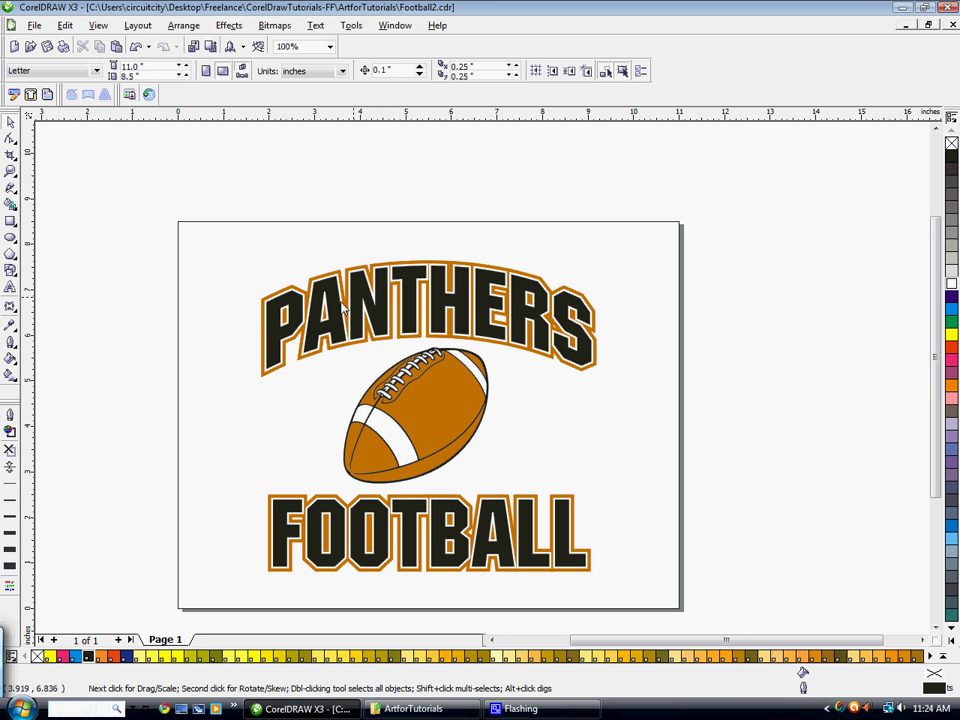
click(440, 312)
click(681, 268)
click(417, 283)
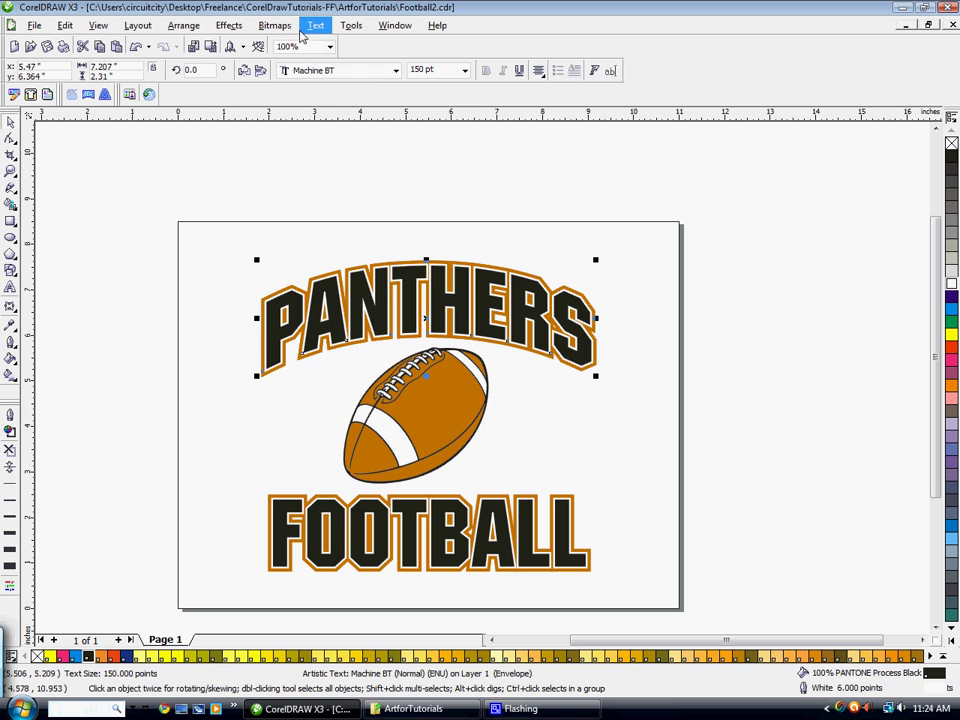
Step: Edit the front title text, replacing PANTHERS with EAGLES
click(316, 26)
click(341, 131)
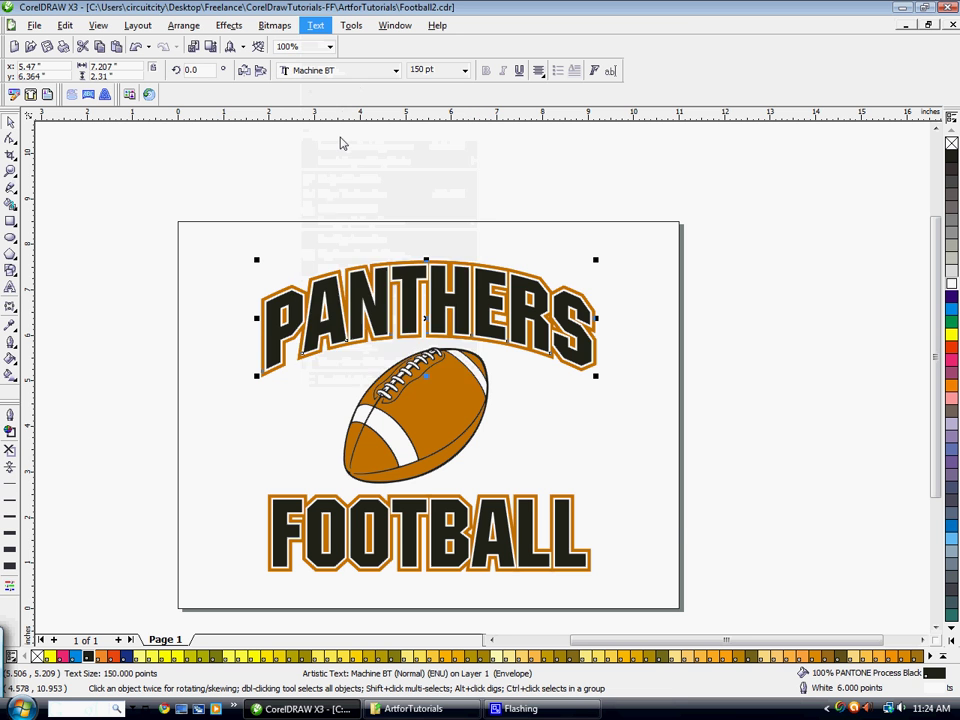
drag(516, 258, 432, 246)
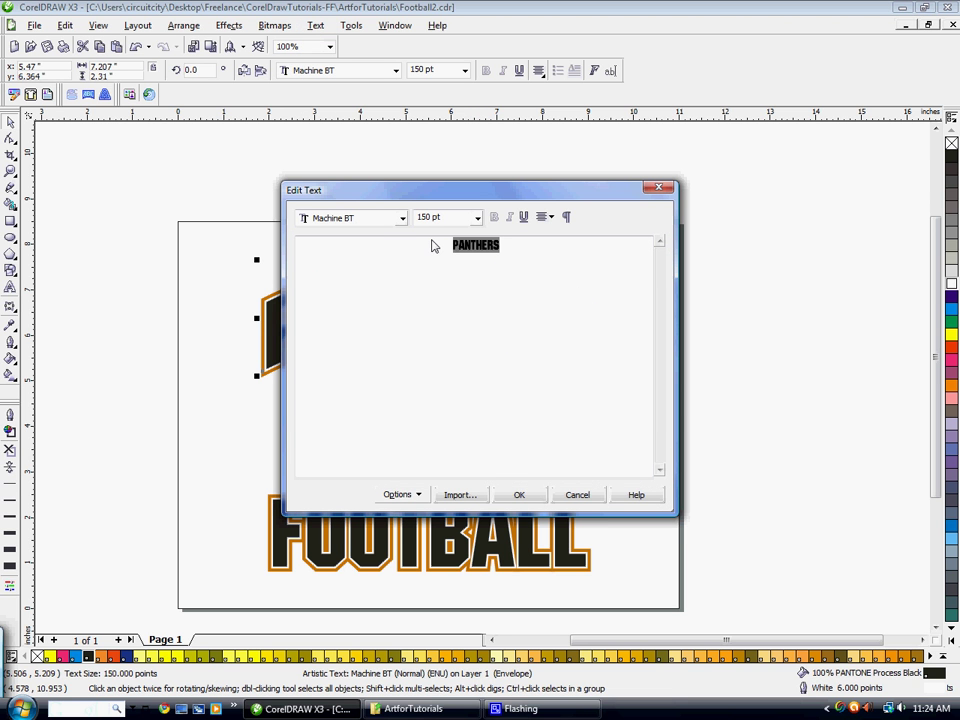
text(EAGL)
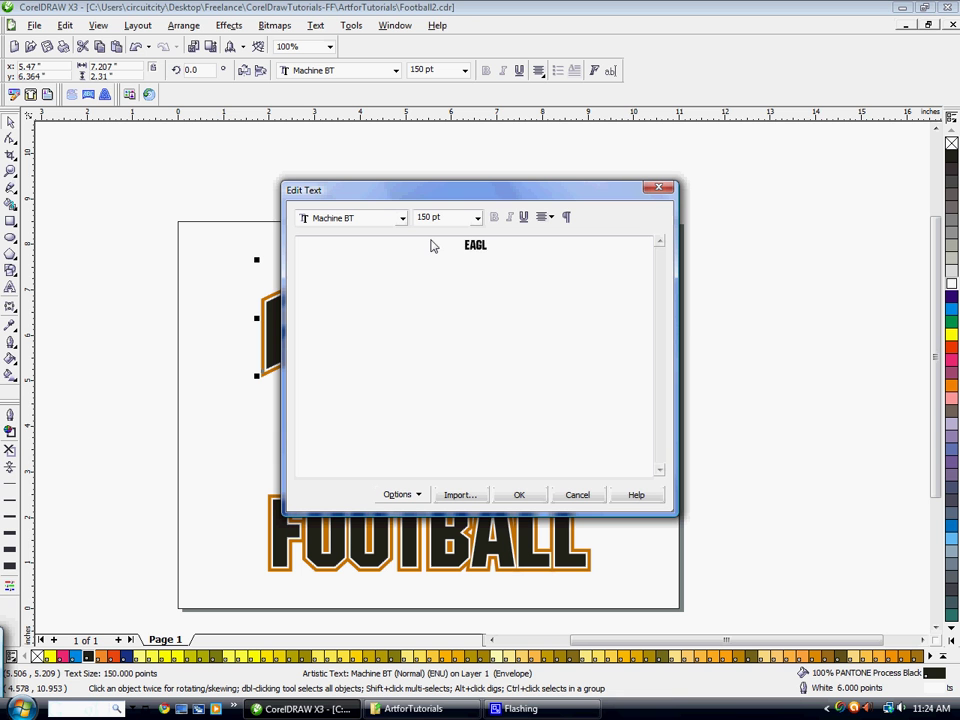
text(ES)
click(519, 495)
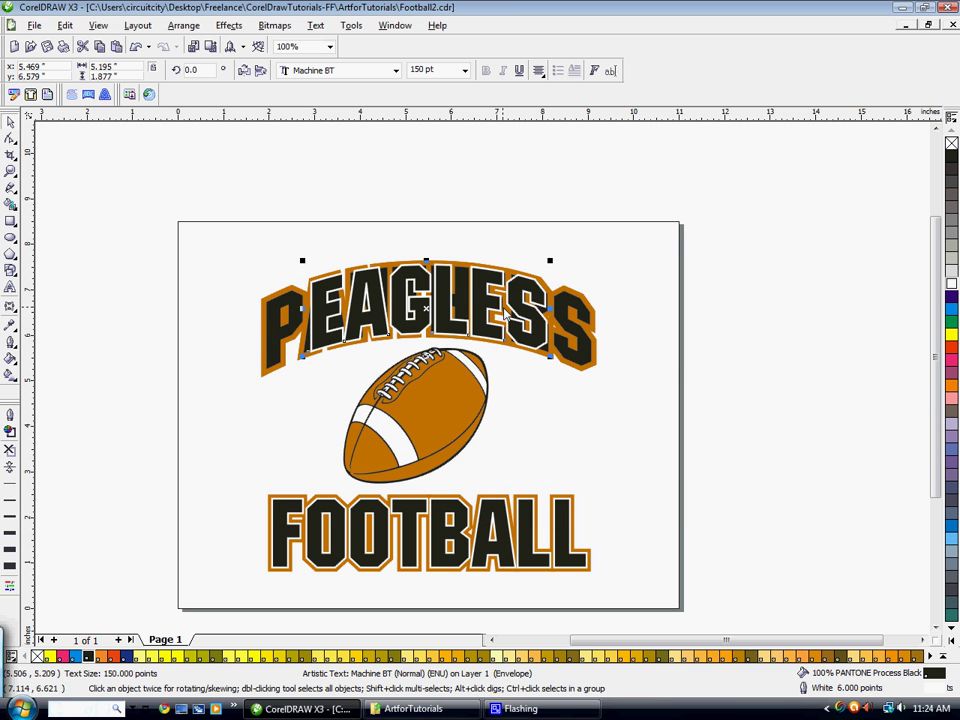
Step: Change the back outline copy's text from PANTHERS to EAGLES as well
click(264, 320)
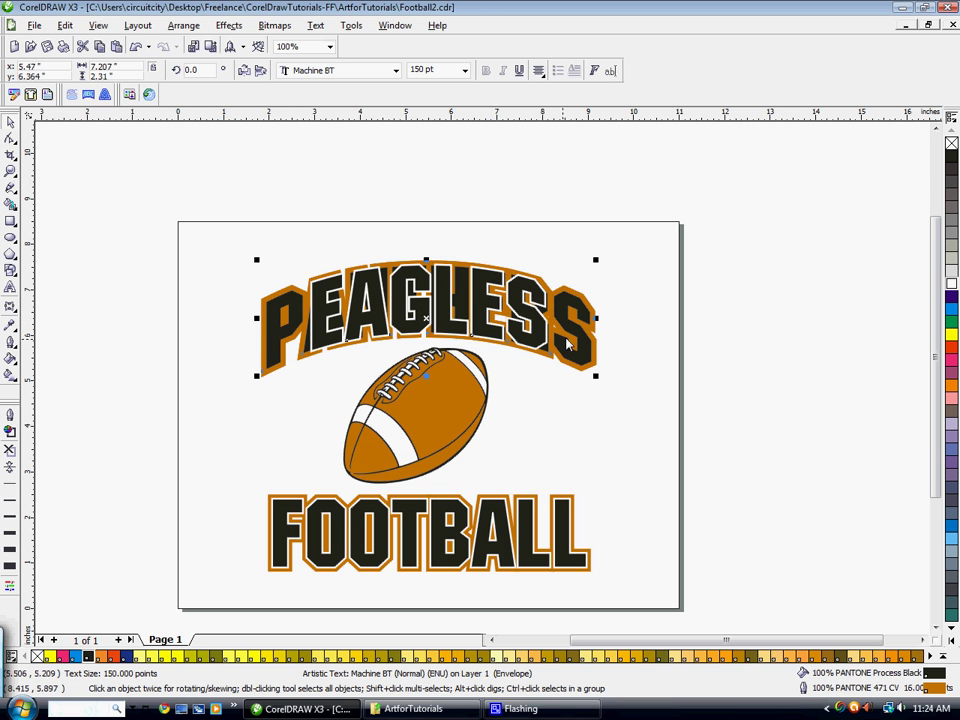
click(315, 26)
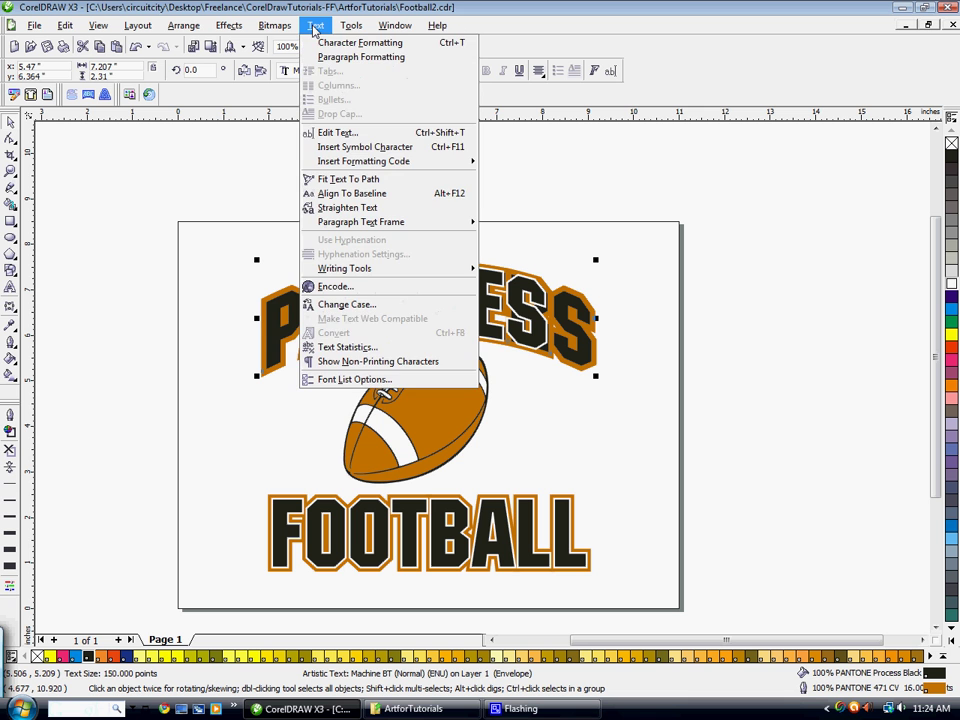
click(333, 132)
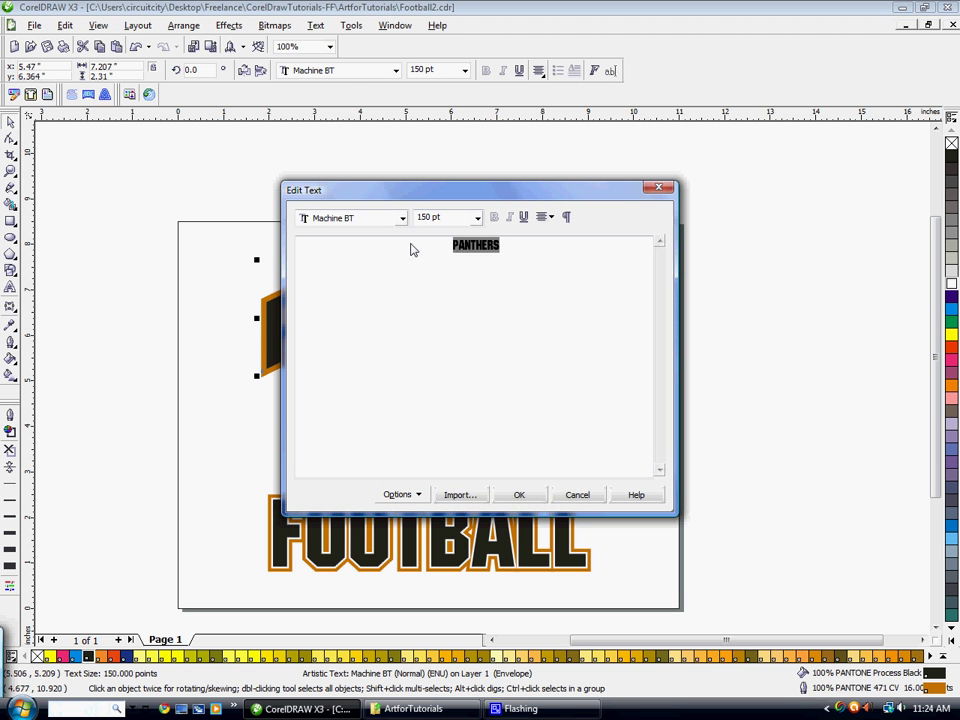
text(EAGLES)
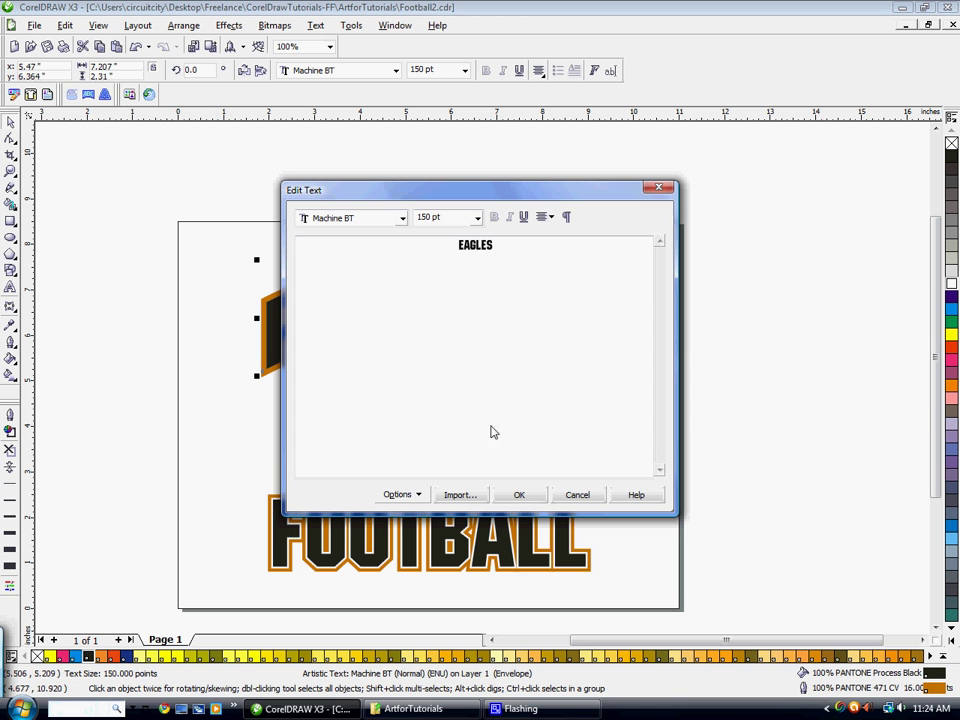
click(530, 495)
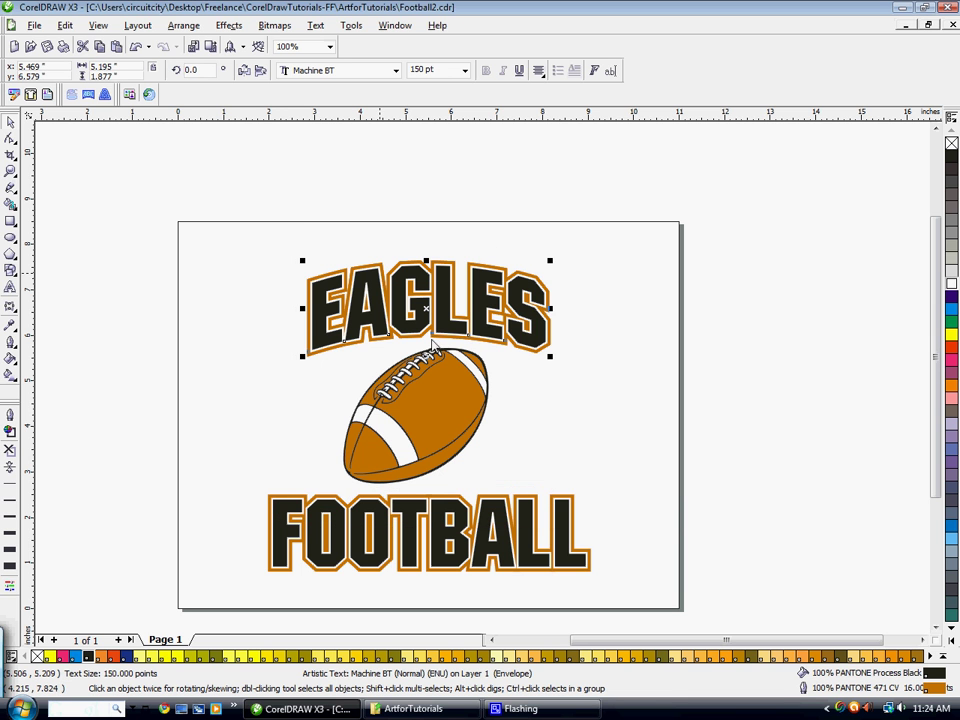
click(618, 297)
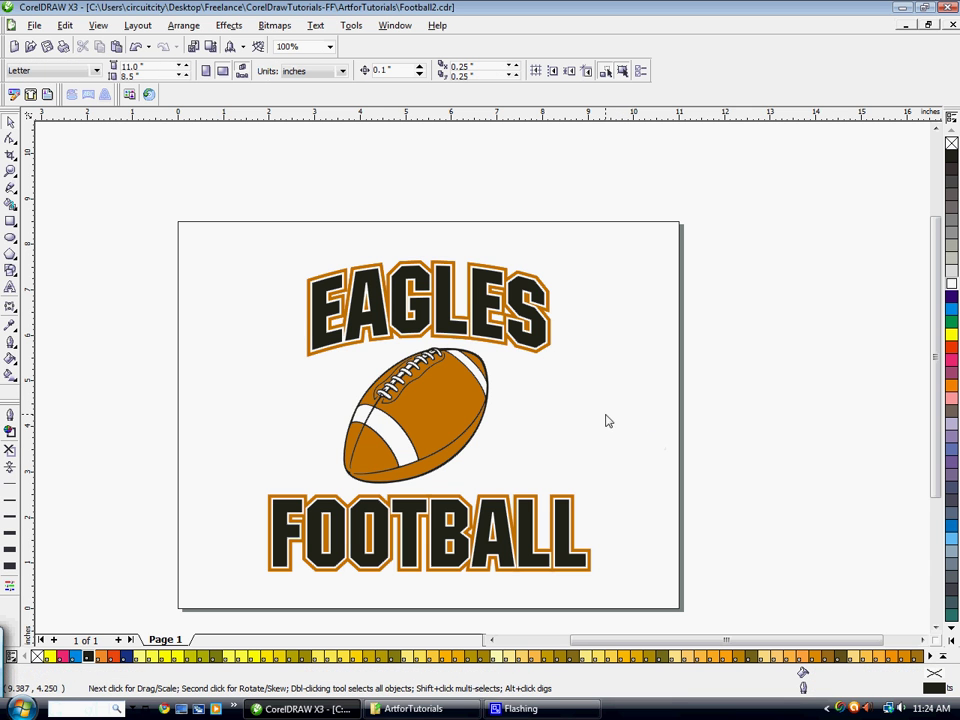